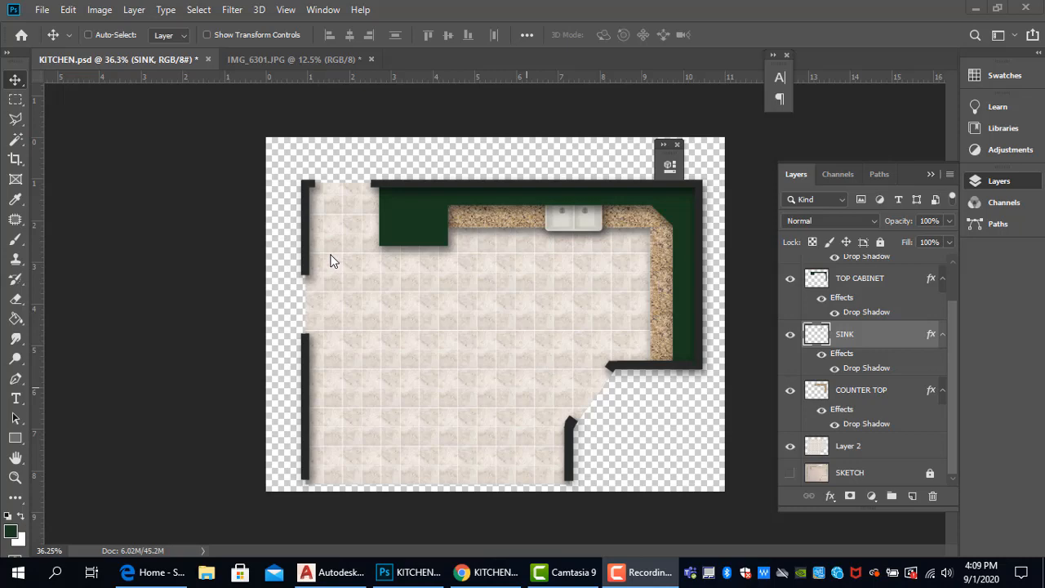
# - Save the current changes to the KITCHEN.psd document
pyautogui.click(41, 9)
pyautogui.click(74, 169)
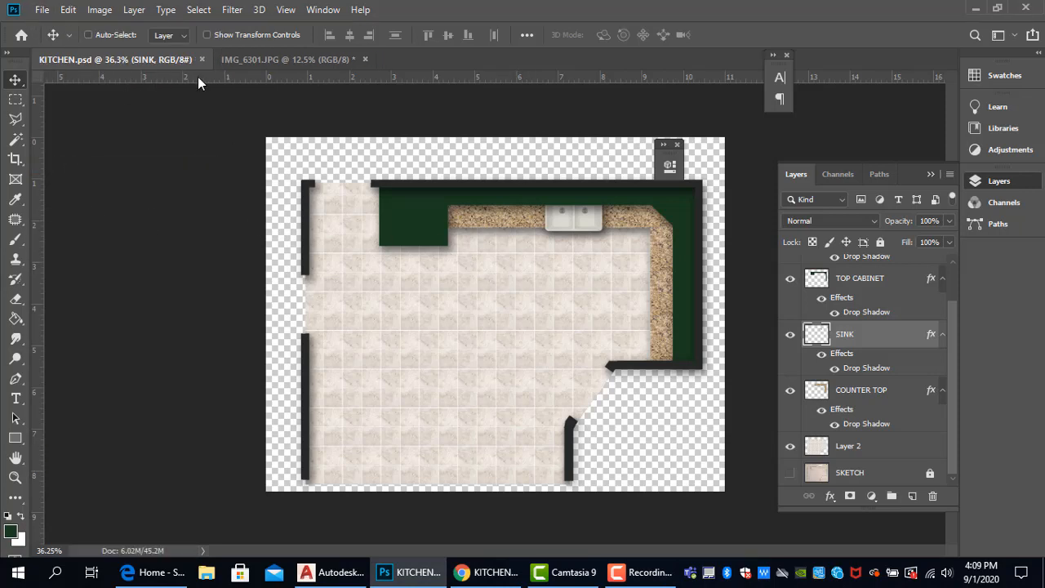
pyautogui.click(41, 10)
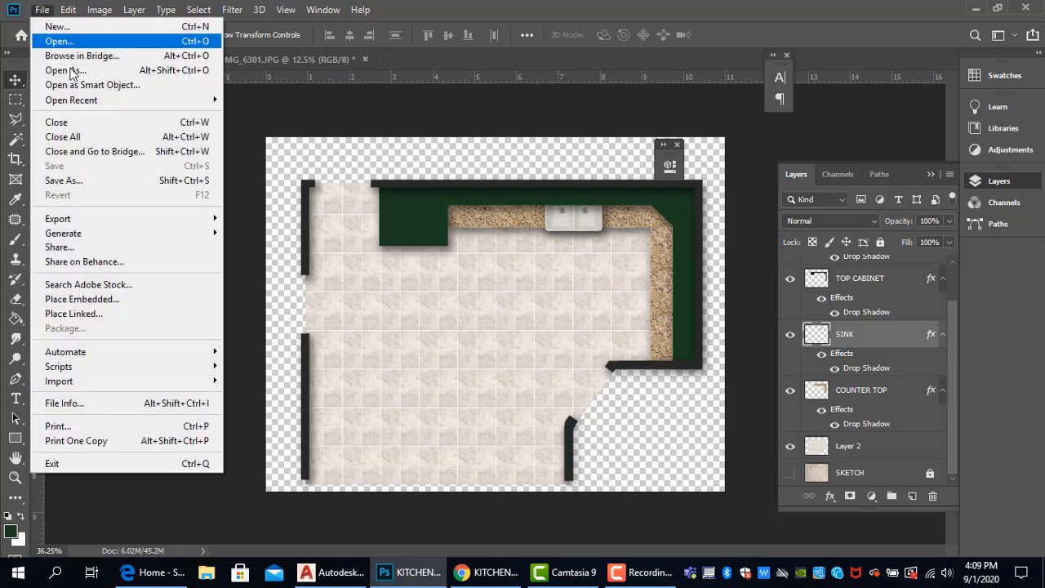
pyautogui.click(74, 178)
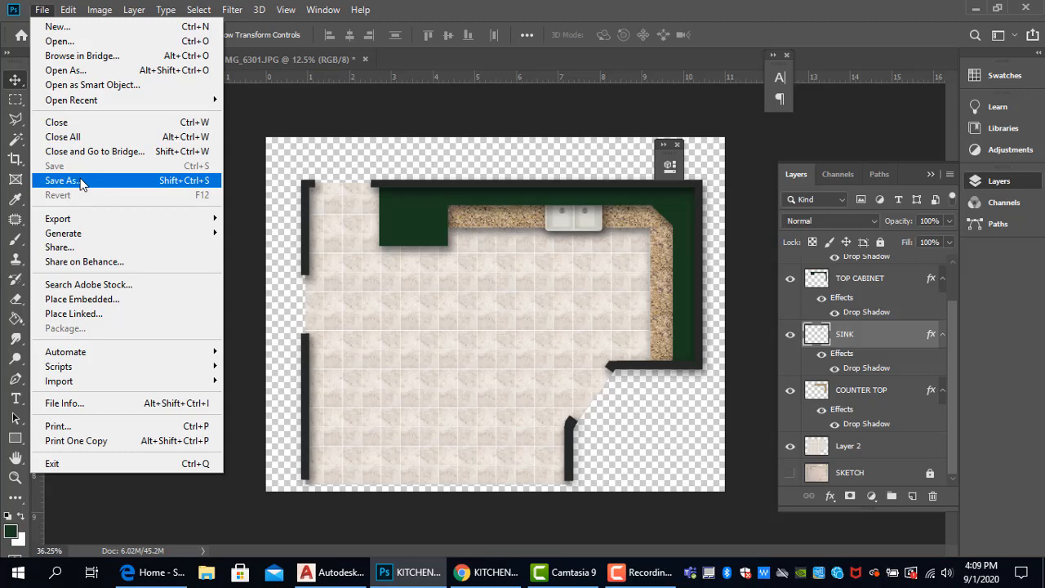
pyautogui.click(338, 135)
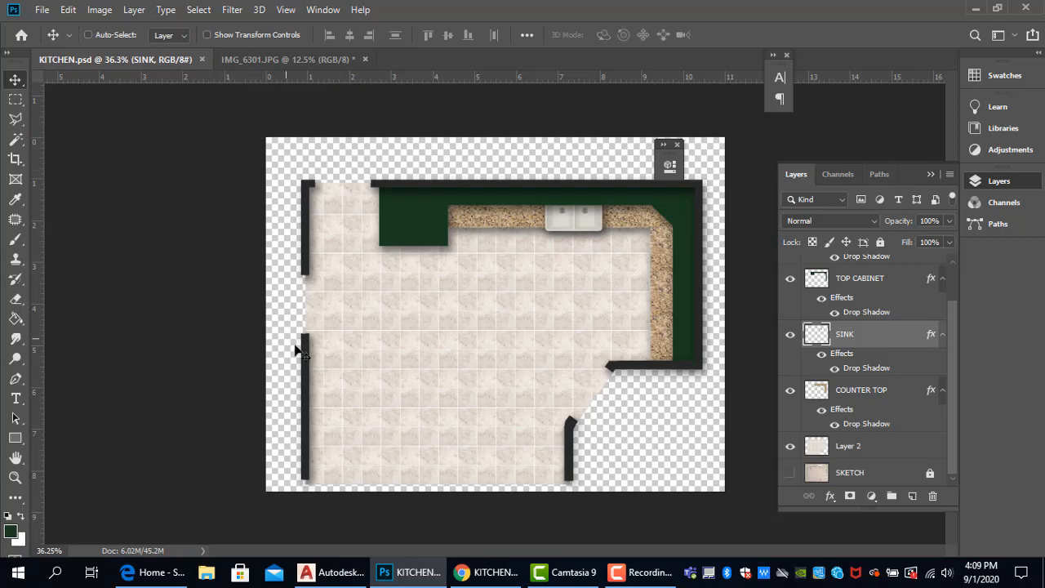
# - Save a JPEG copy of the drawing as KITCHEN RENDERING with maximum quality 12 and the Baseline ("Standard") format option
pyautogui.click(41, 10)
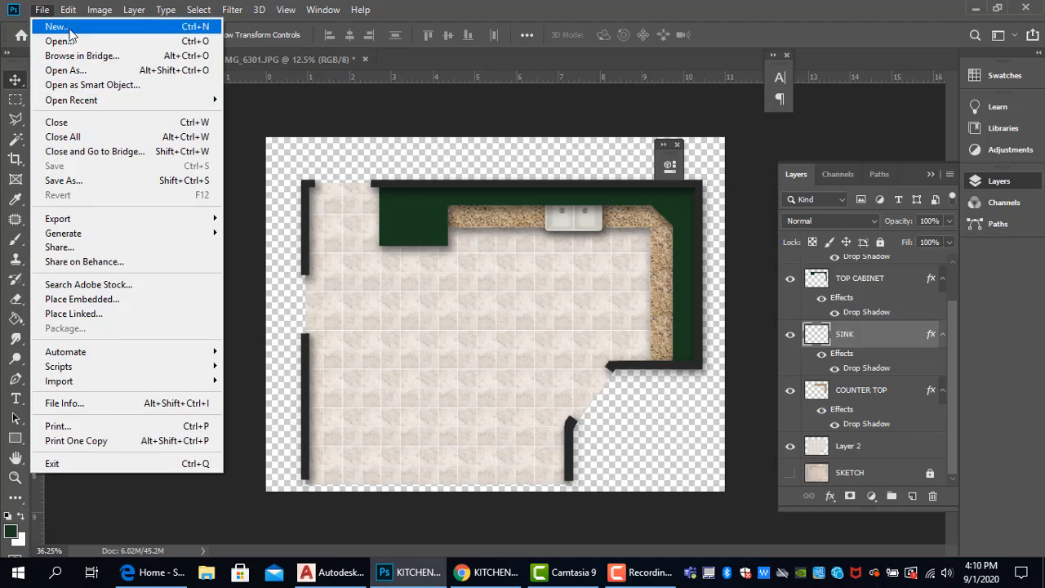
pyautogui.click(73, 180)
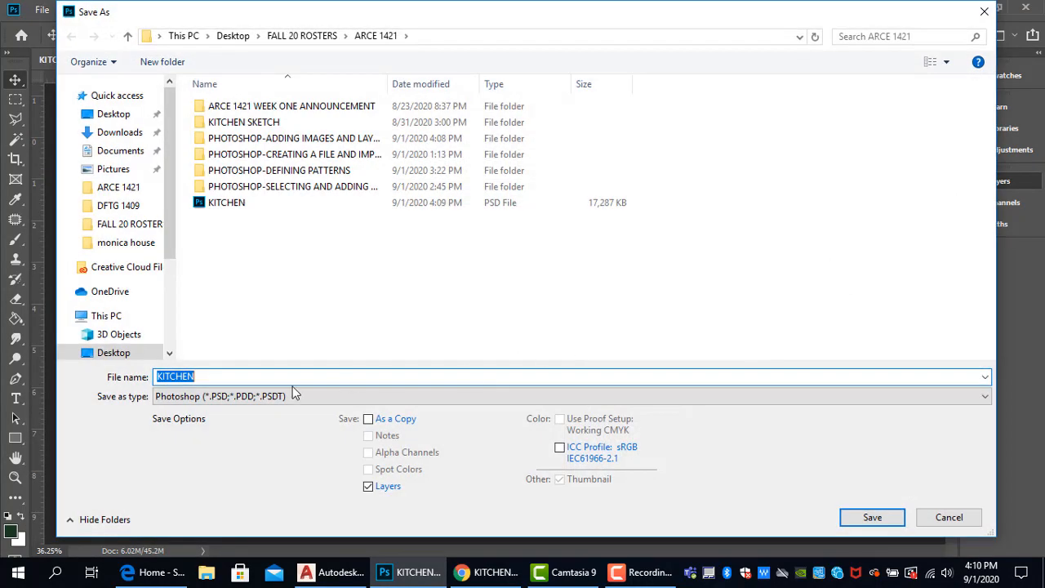
pyautogui.click(246, 397)
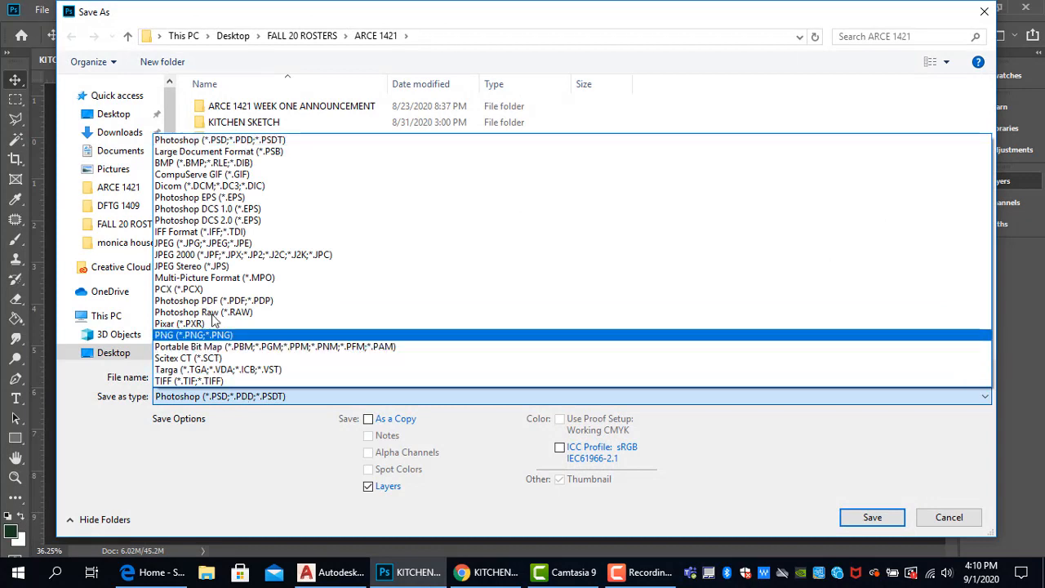
pyautogui.click(175, 243)
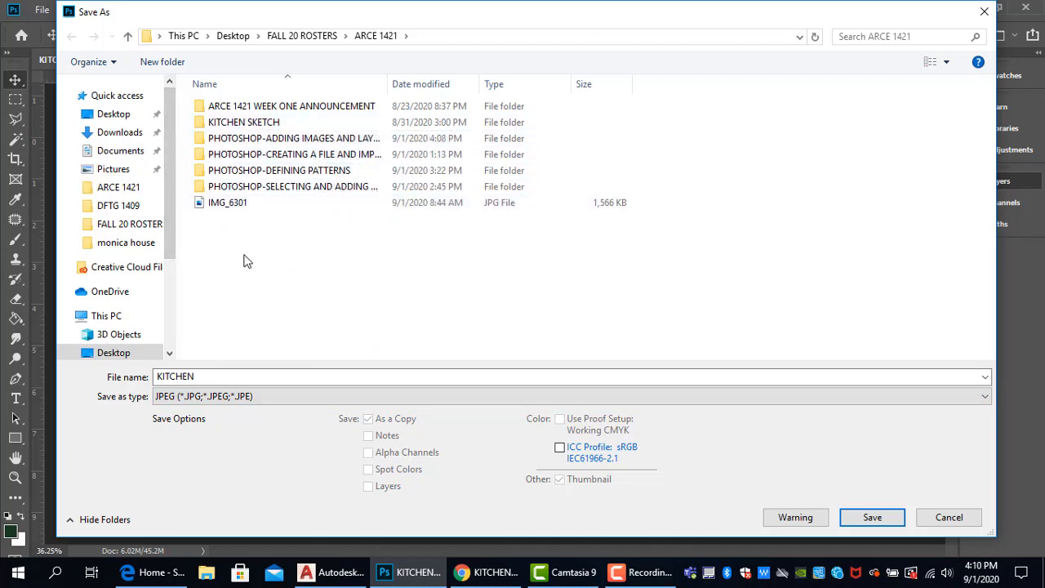
pyautogui.doubleClick(216, 376)
pyautogui.click(222, 377)
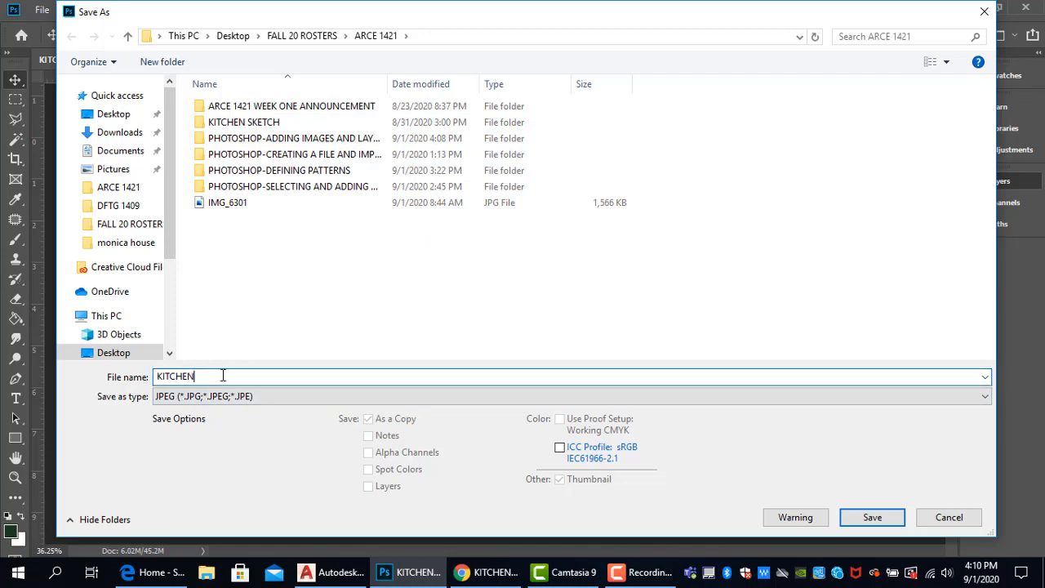
pyautogui.write('RENDERING')
pyautogui.click(886, 510)
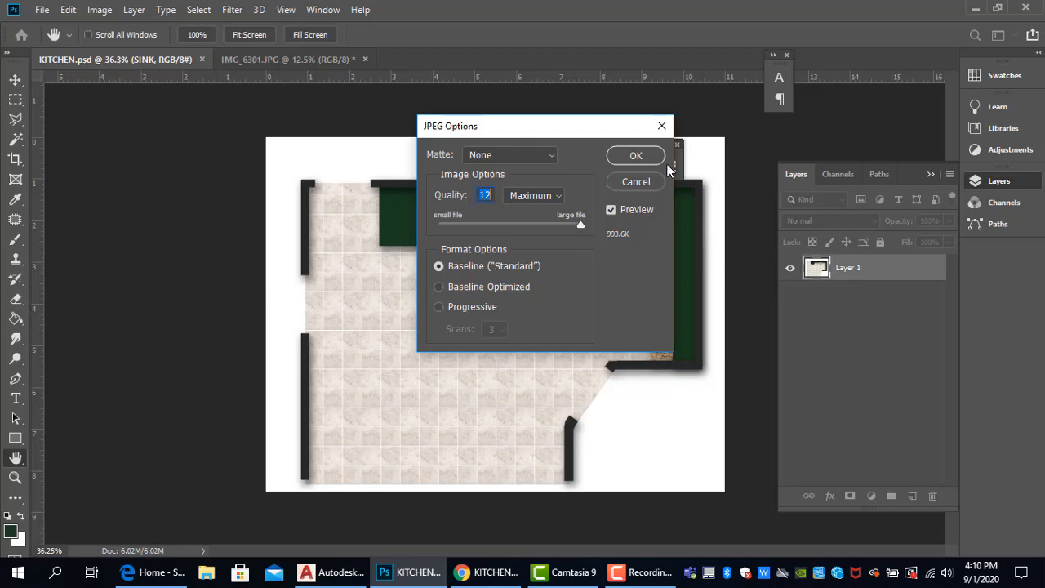
pyautogui.click(635, 157)
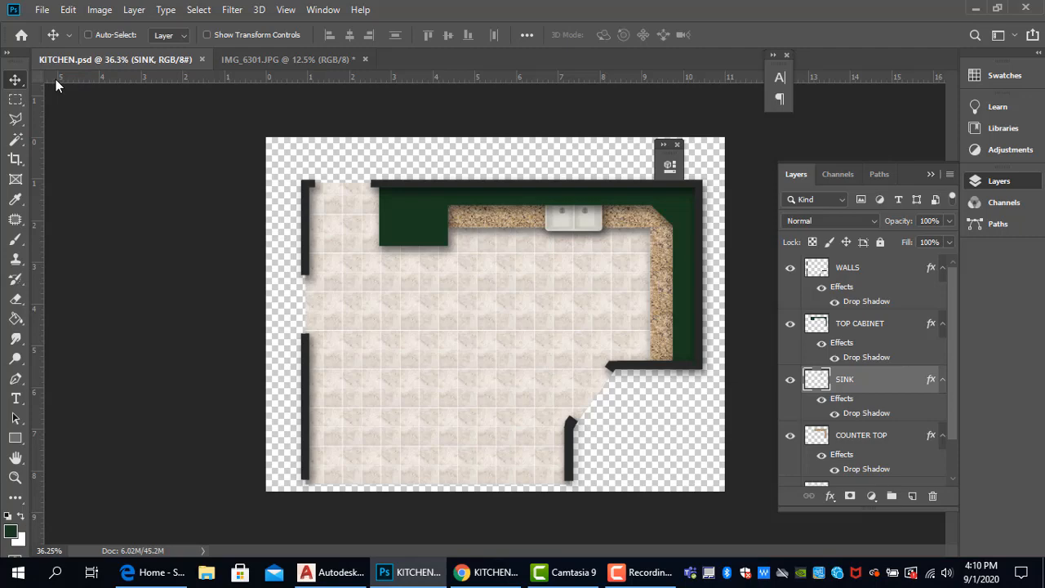
# - Open the exported KITCHEN RENDERING JPEG, check its layer structure, and close it again
pyautogui.click(41, 9)
pyautogui.click(241, 125)
pyautogui.click(40, 13)
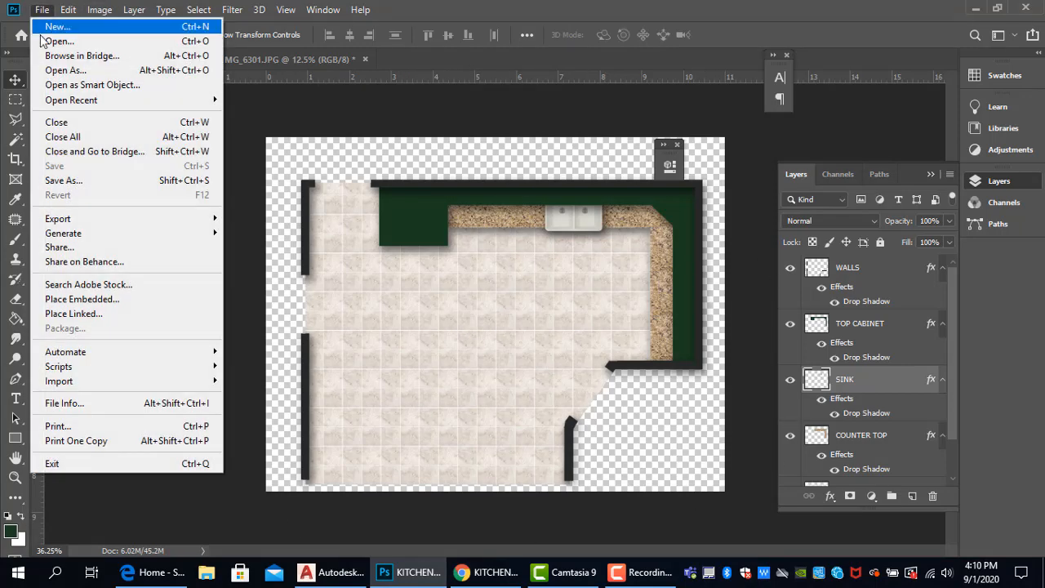
pyautogui.click(59, 43)
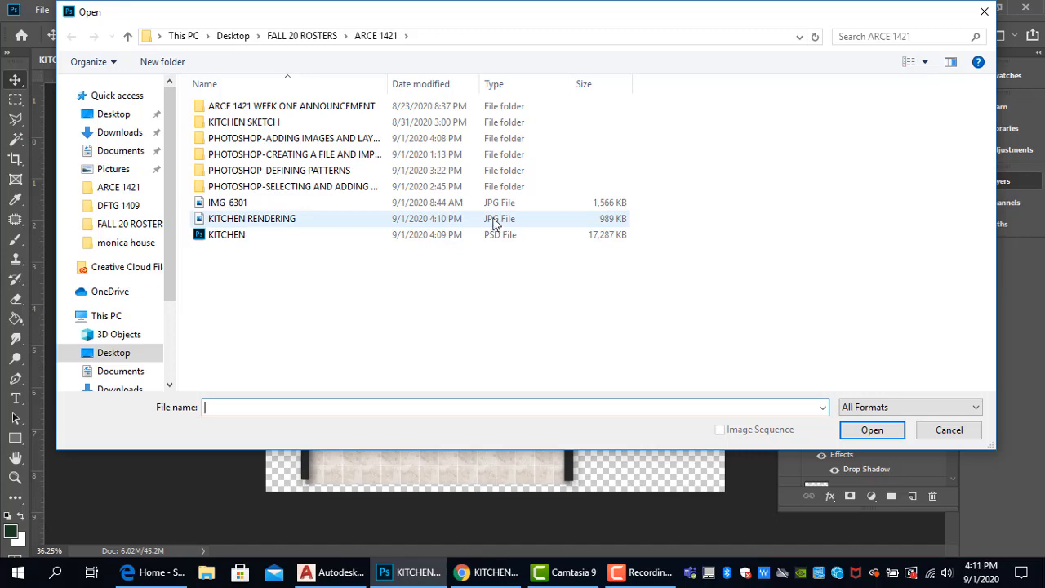
pyautogui.click(249, 218)
pyautogui.click(872, 431)
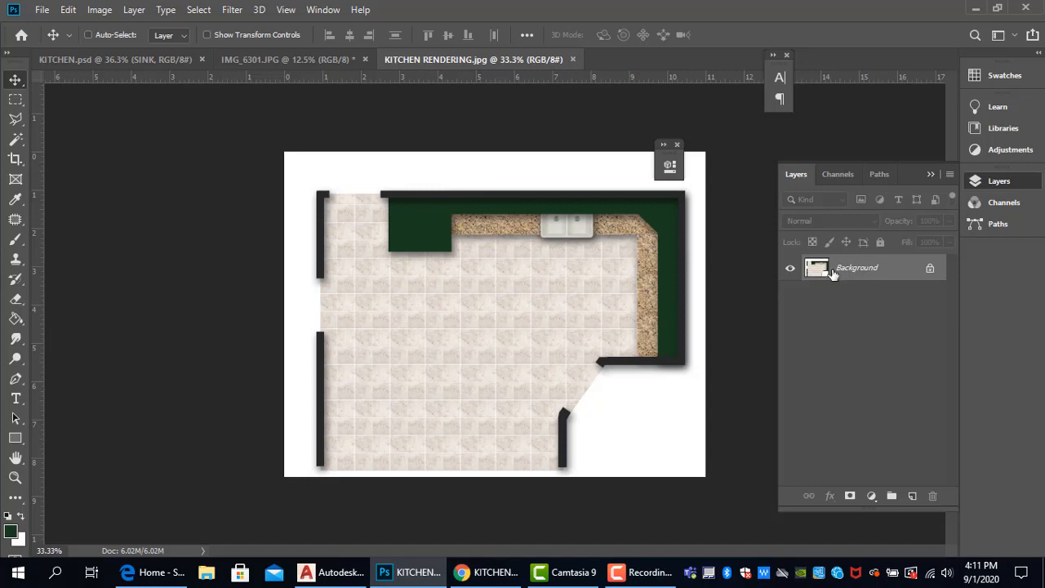
pyautogui.click(573, 60)
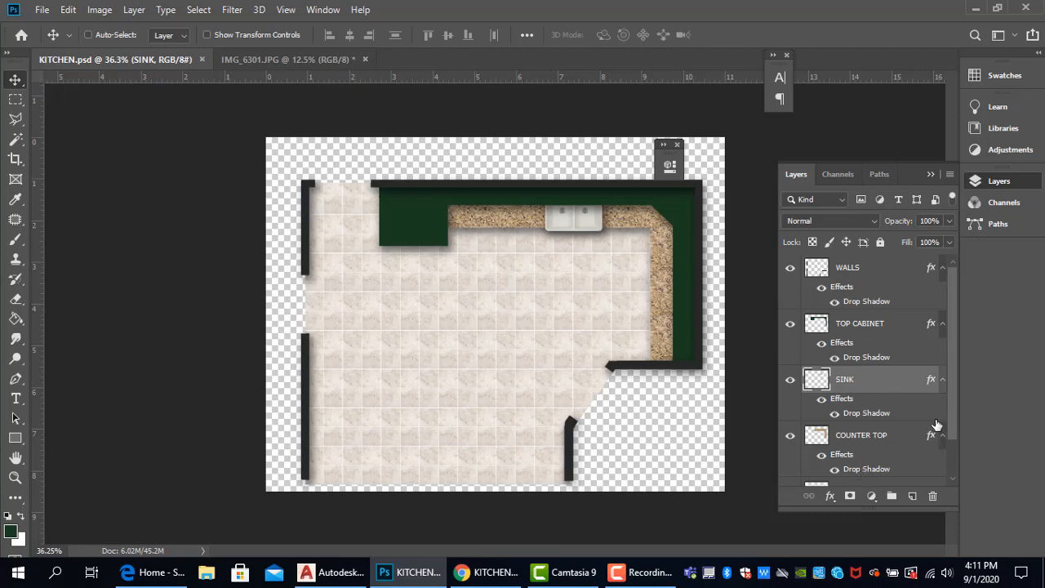
# - Make the SKETCH layer visible and unlock it
pyautogui.moveTo(957, 405)
pyautogui.mouseDown()
pyautogui.moveTo(956, 472)
pyautogui.moveTo(964, 353)
pyautogui.moveTo(926, 467)
pyautogui.mouseUp()
pyautogui.click(851, 269)
pyautogui.click(789, 473)
pyautogui.click(849, 478)
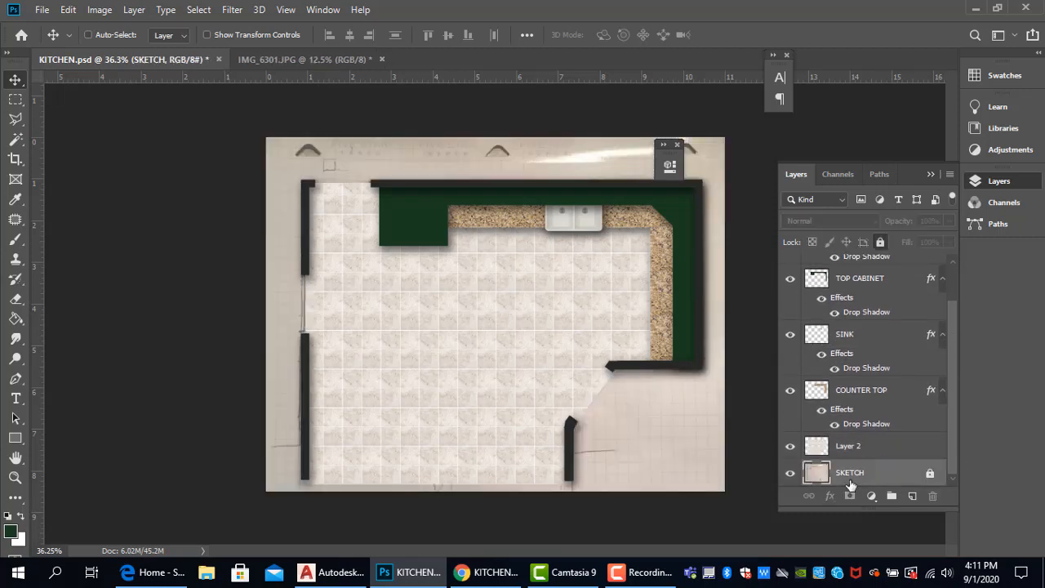
pyautogui.doubleClick(886, 482)
pyautogui.click(522, 224)
pyautogui.click(880, 241)
# - Select all layers from WALLS through SKETCH and nudge the whole floor plan upward and slightly left on the canvas
pyautogui.moveTo(951, 450); pyautogui.dragTo(955, 375)
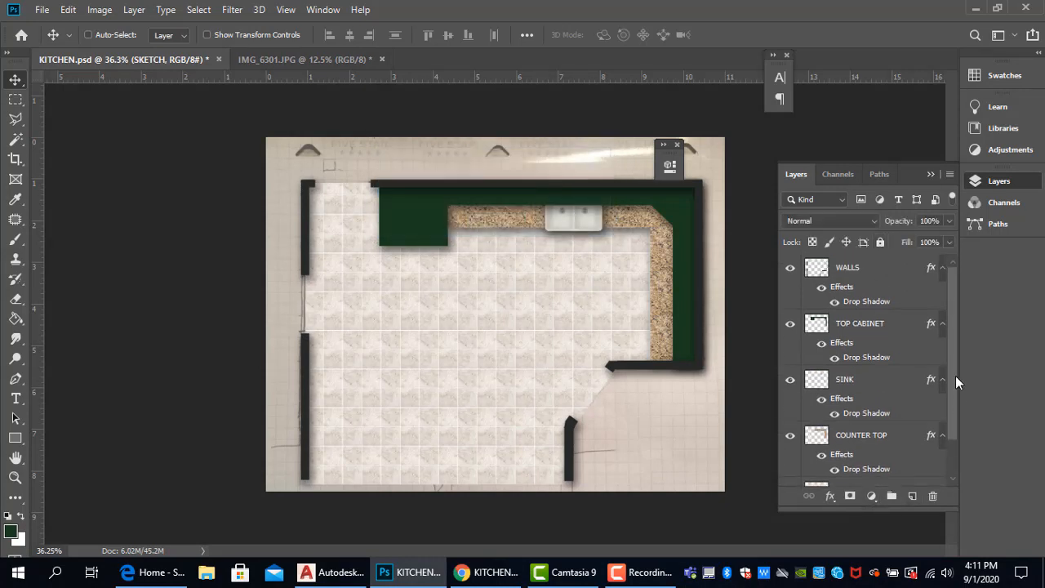
pyautogui.keyDown('shift'); pyautogui.click(853, 279); pyautogui.keyUp('shift')
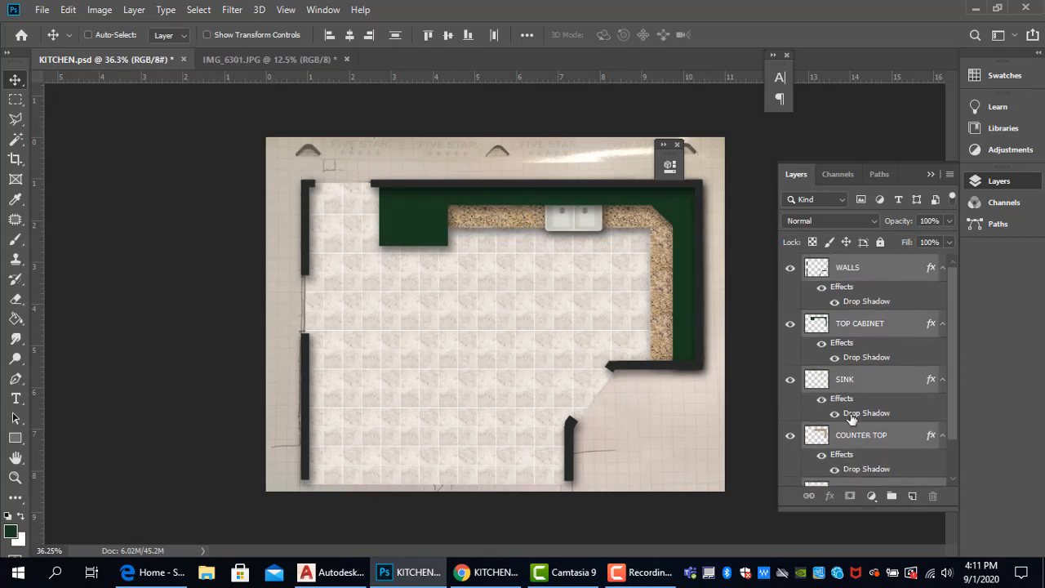
pyautogui.scroll(-3, 865, 384)
pyautogui.scroll(3, 848, 414)
pyautogui.scroll(-2, 849, 415)
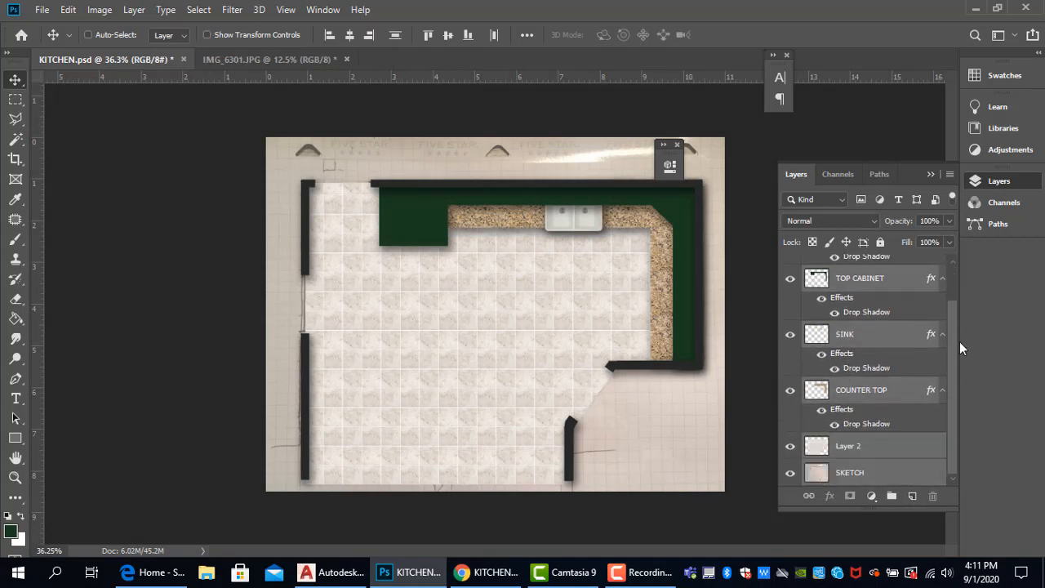
pyautogui.moveTo(953, 347); pyautogui.dragTo(968, 272)
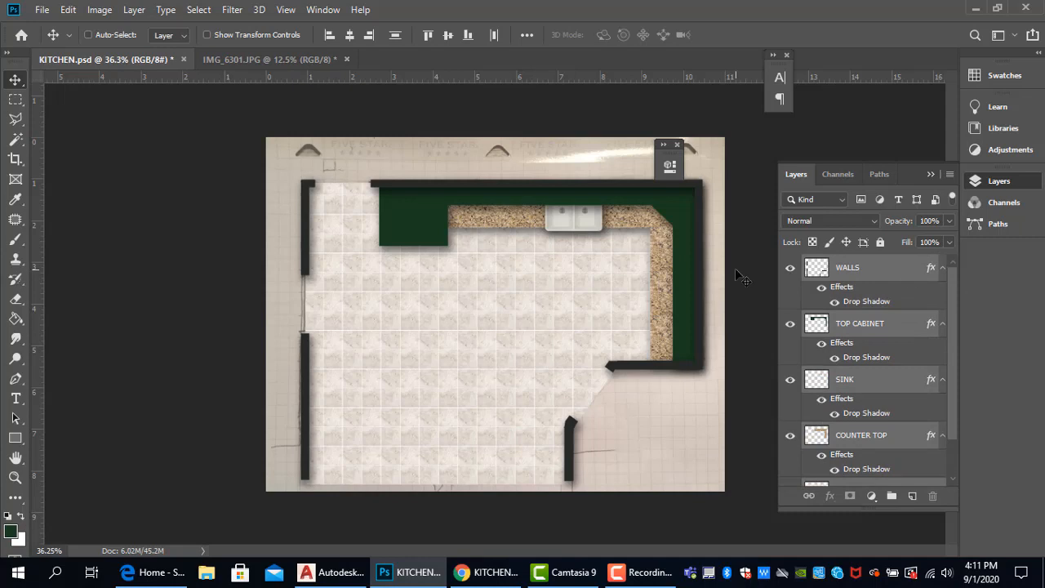
pyautogui.press('Up')
pyautogui.press('Up')
pyautogui.press('Up')
pyautogui.press('Up')
pyautogui.press('Up')
pyautogui.press('Up')
pyautogui.press('Up')
pyautogui.press('Up')
pyautogui.press('Up')
pyautogui.press('Up')
pyautogui.press('Up')
pyautogui.press('Up')
pyautogui.press('Up')
pyautogui.press('Up')
pyautogui.press('Up')
pyautogui.press('Up')
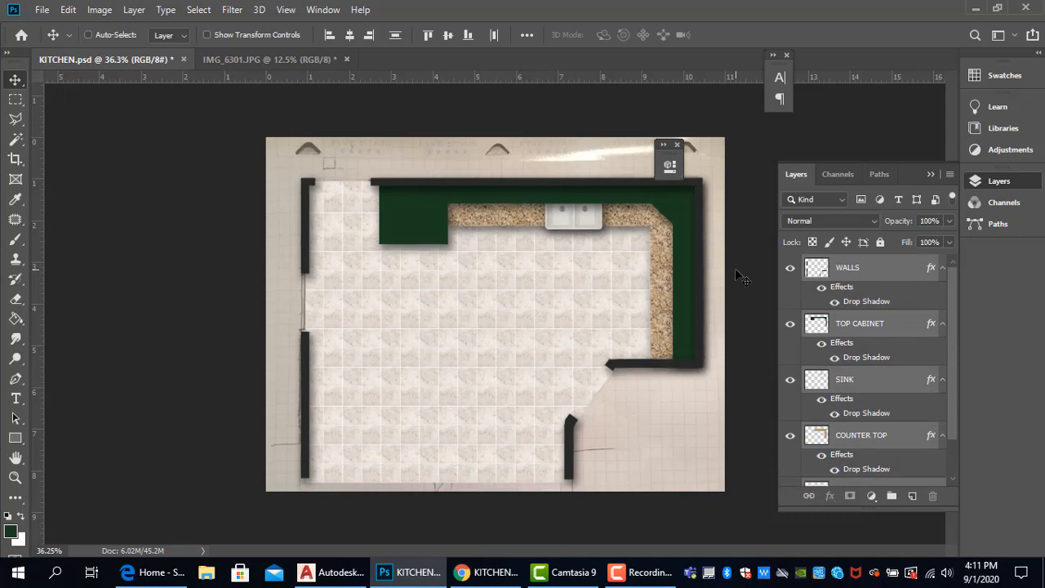
pyautogui.press('Up')
pyautogui.press('Up')
pyautogui.press('Up')
pyautogui.press('Up')
pyautogui.press('Up')
pyautogui.press('Up')
pyautogui.press('Up')
pyautogui.press('Up')
pyautogui.press('Up')
pyautogui.press('Up')
pyautogui.press('Up')
pyautogui.press('Up')
pyautogui.press('Up')
pyautogui.press('Up')
pyautogui.press('Up')
pyautogui.press('Up')
pyautogui.press('Up')
pyautogui.press('Up')
pyautogui.press('Up')
pyautogui.press('Up')
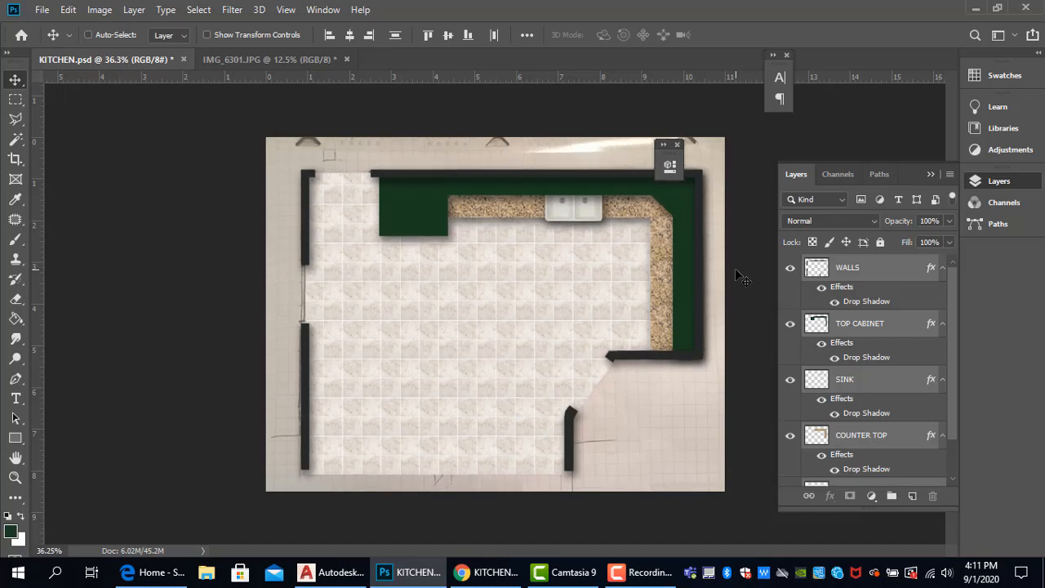
pyautogui.press('Up')
pyautogui.press('Up')
pyautogui.press('Up')
pyautogui.press('Up')
pyautogui.press('Up')
pyautogui.press('Up')
pyautogui.press('Up')
pyautogui.press('Up')
pyautogui.press('Up')
pyautogui.press('Up')
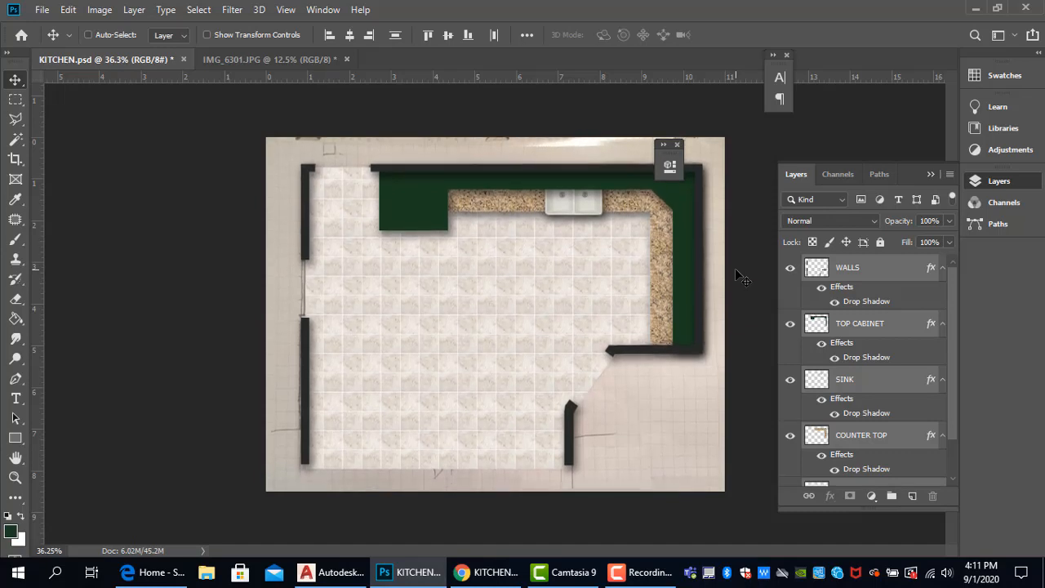
pyautogui.press('Left')
pyautogui.press('Left')
pyautogui.press('Left')
pyautogui.press('Left')
pyautogui.press('Left')
pyautogui.press('Left')
pyautogui.press('Left')
pyautogui.press('Left')
pyautogui.press('Left')
pyautogui.press('Left')
pyautogui.press('Left')
pyautogui.press('Left')
pyautogui.press('Left')
pyautogui.press('Left')
pyautogui.press('Left')
pyautogui.press('Left')
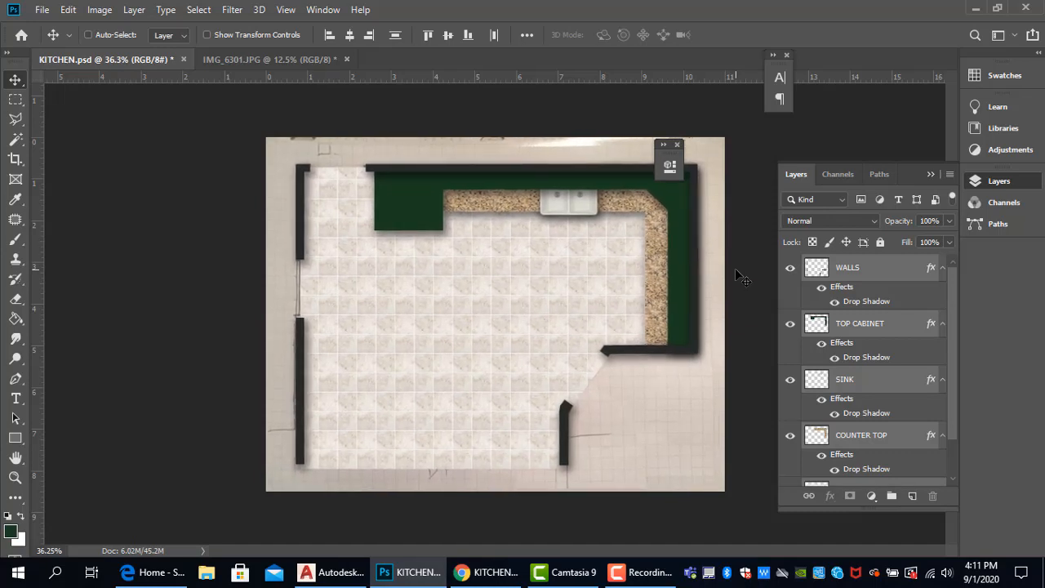
pyautogui.press('Down')
pyautogui.press('Down')
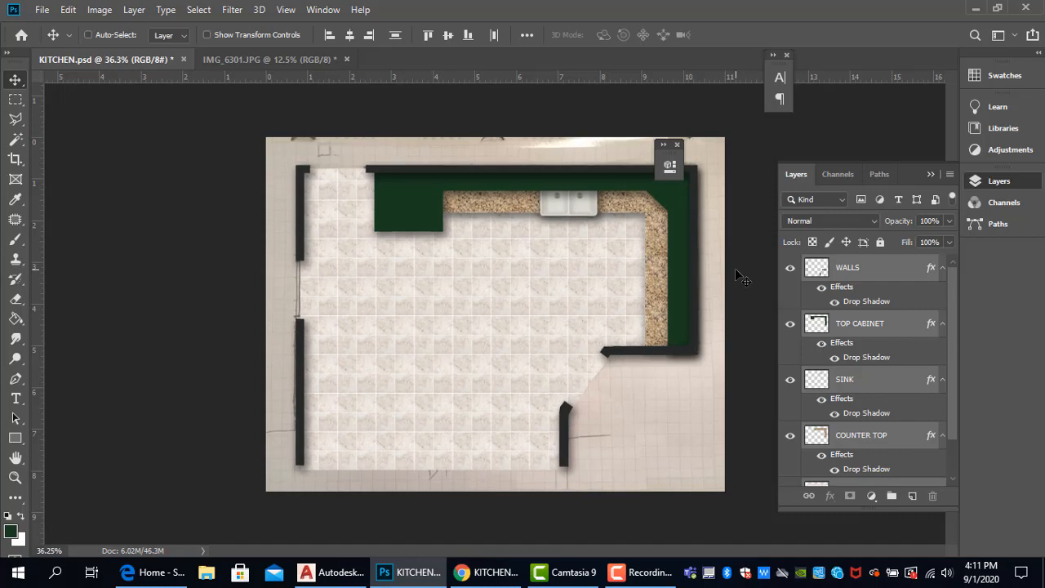
pyautogui.press('Right')
pyautogui.press('Right')
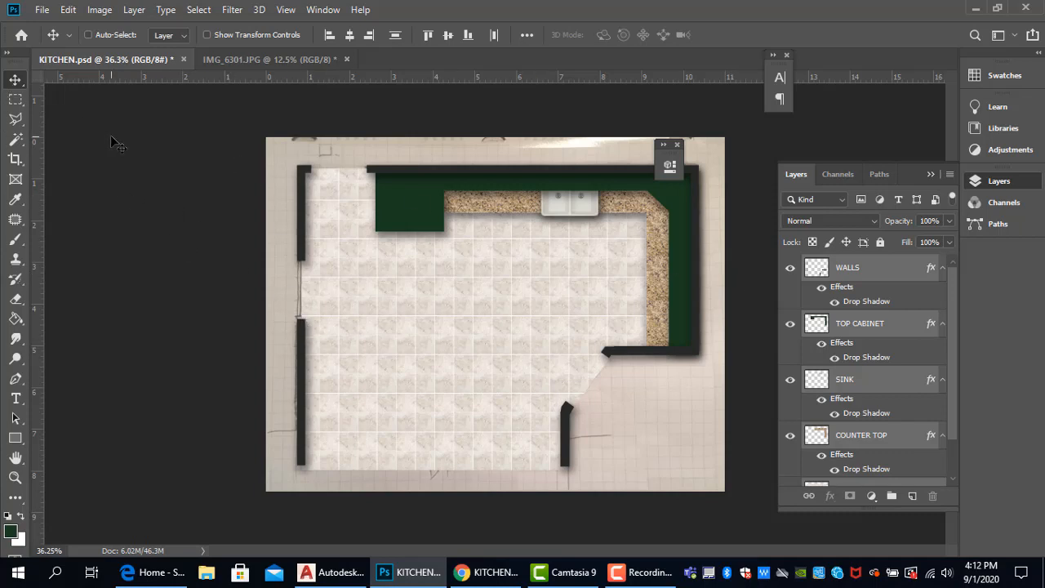
# - Hide the SKETCH layer beneath the floor plan
pyautogui.scroll(-3, 947, 417)
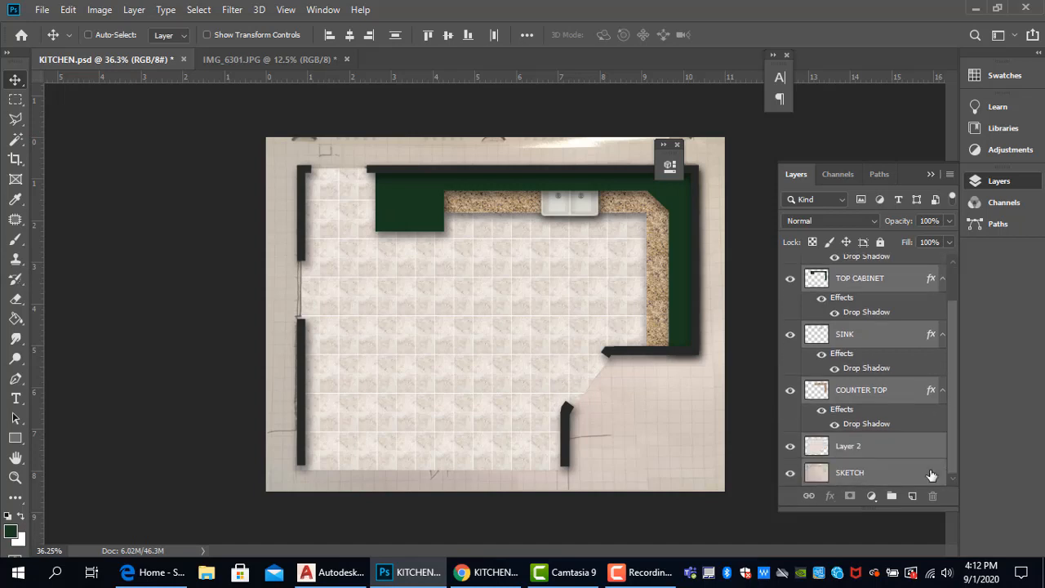
pyautogui.click(789, 473)
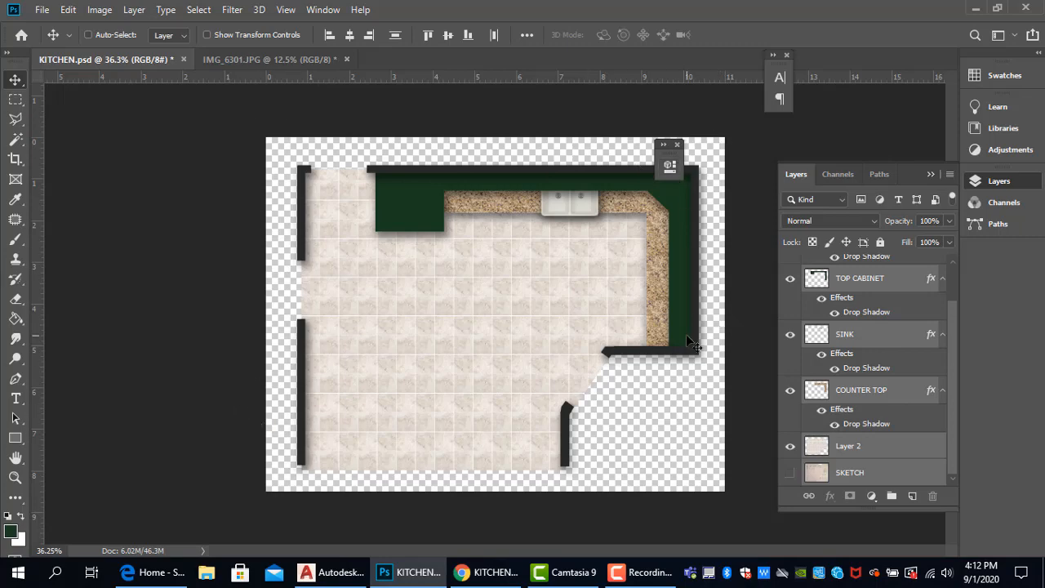
# - Start a text label in the empty canvas area beside the lower-right walls and set its size to 24 pt
pyautogui.scroll(3, 658, 421)
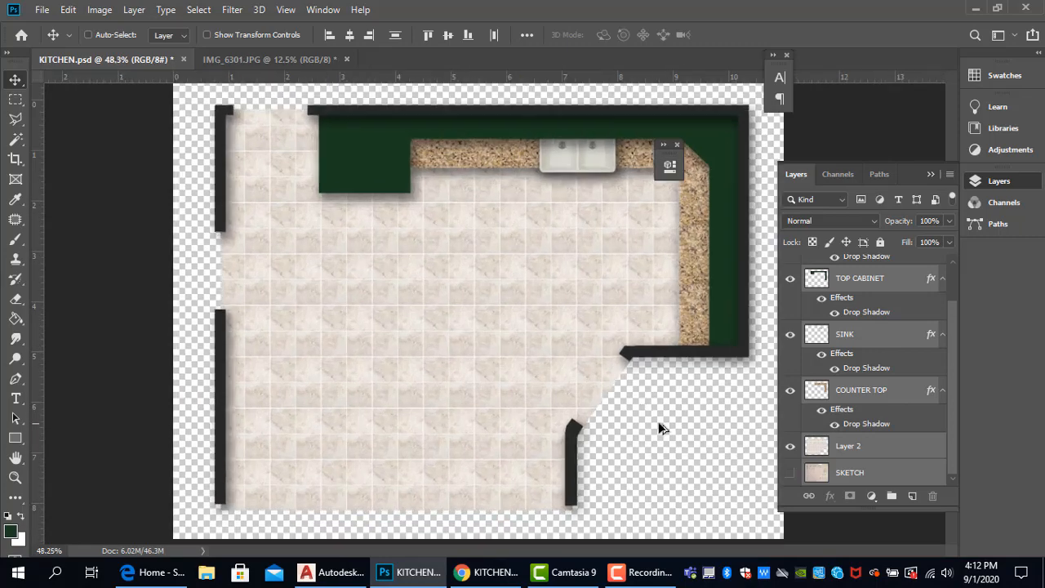
pyautogui.scroll(-2, 658, 421)
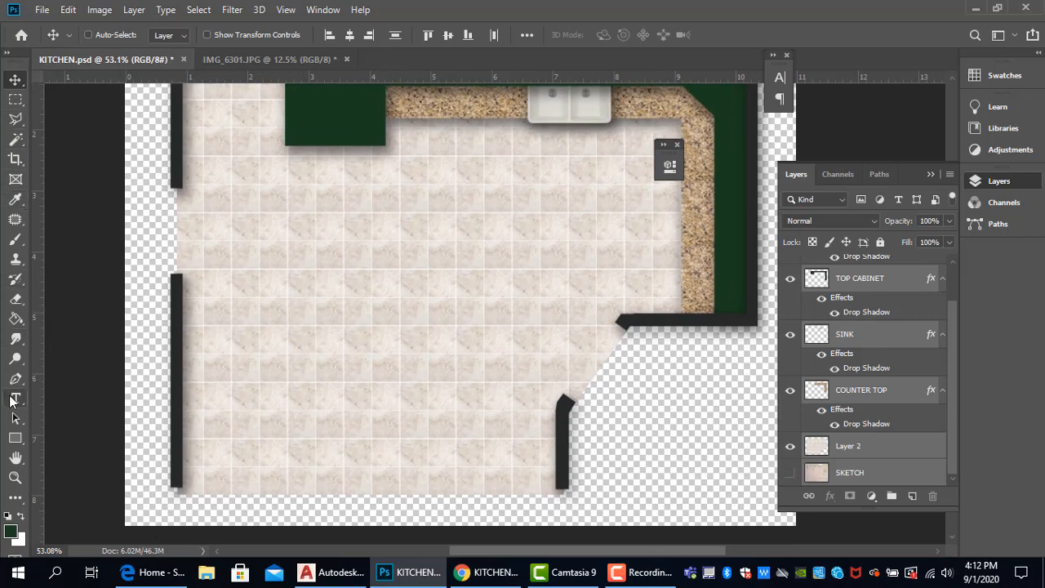
pyautogui.click(14, 398)
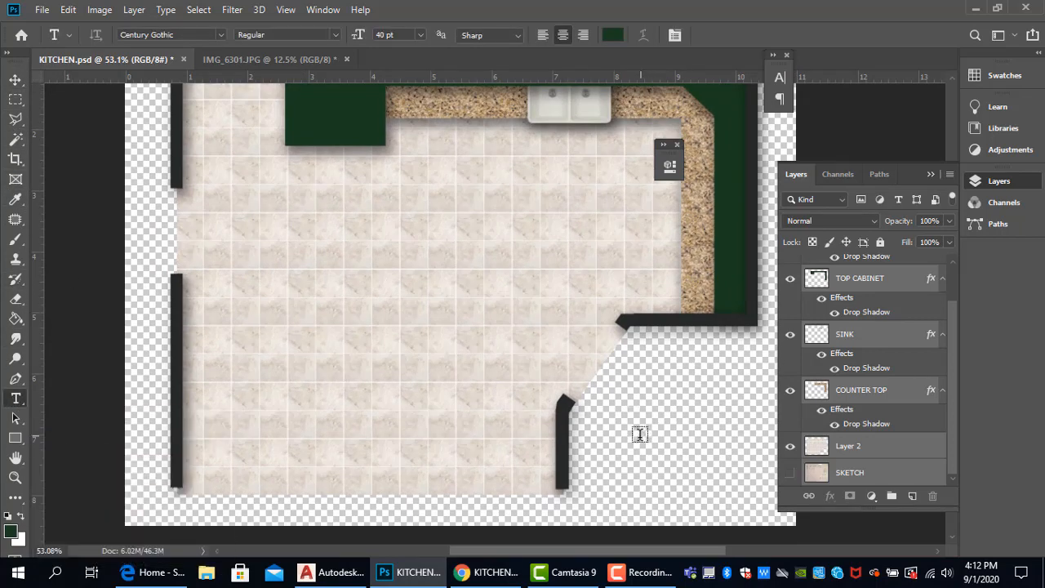
pyautogui.click(712, 450)
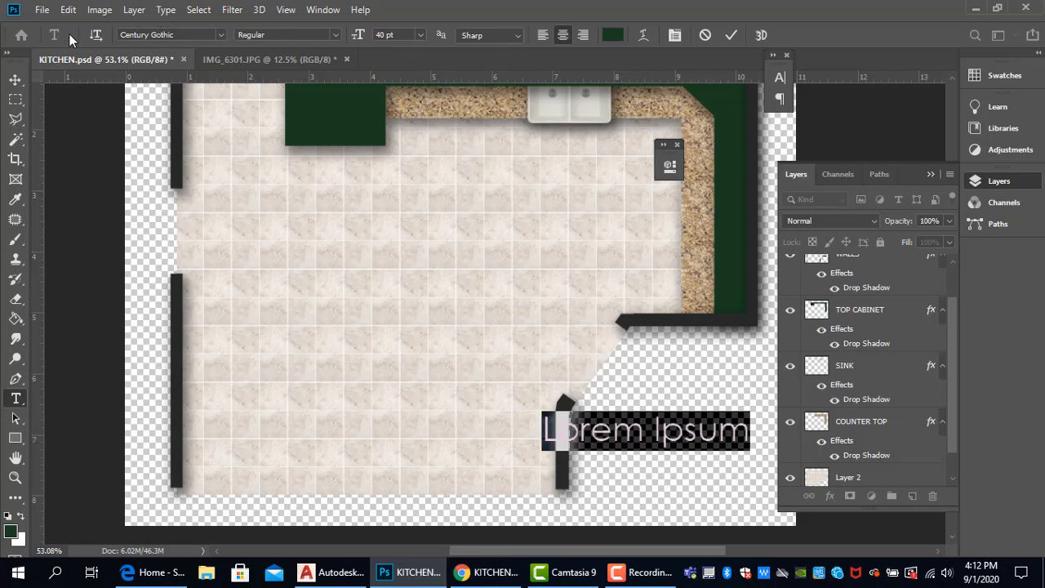
pyautogui.click(420, 35)
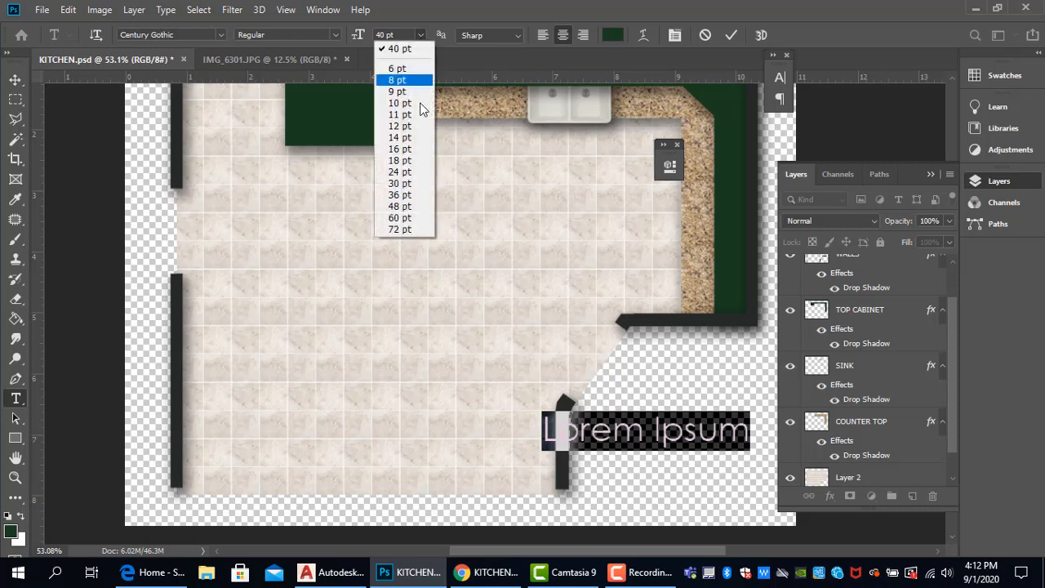
pyautogui.click(400, 172)
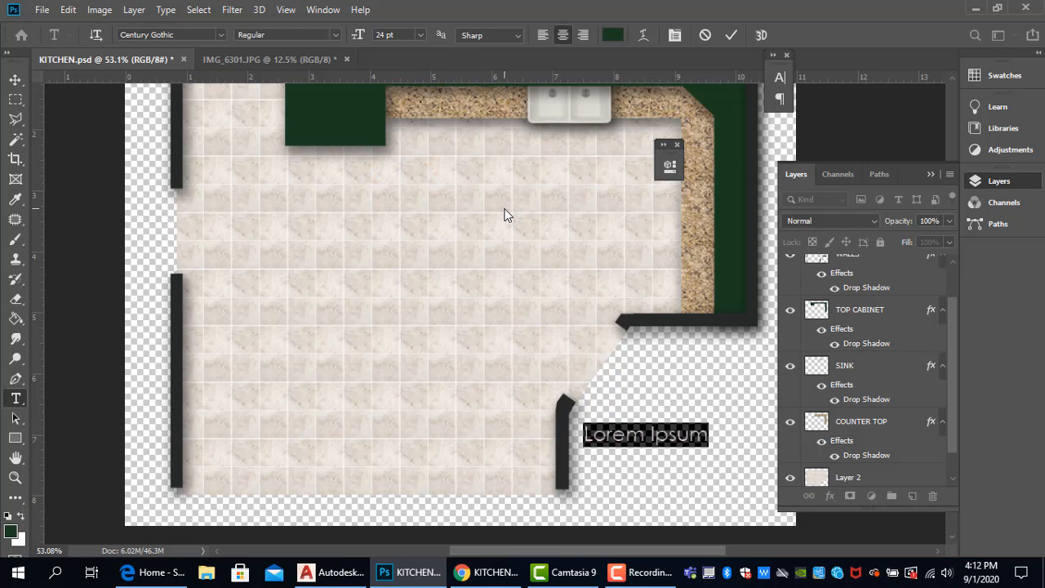
# - Clear the trial letters from the label and set the text color to black, 000000
pyautogui.write('M')
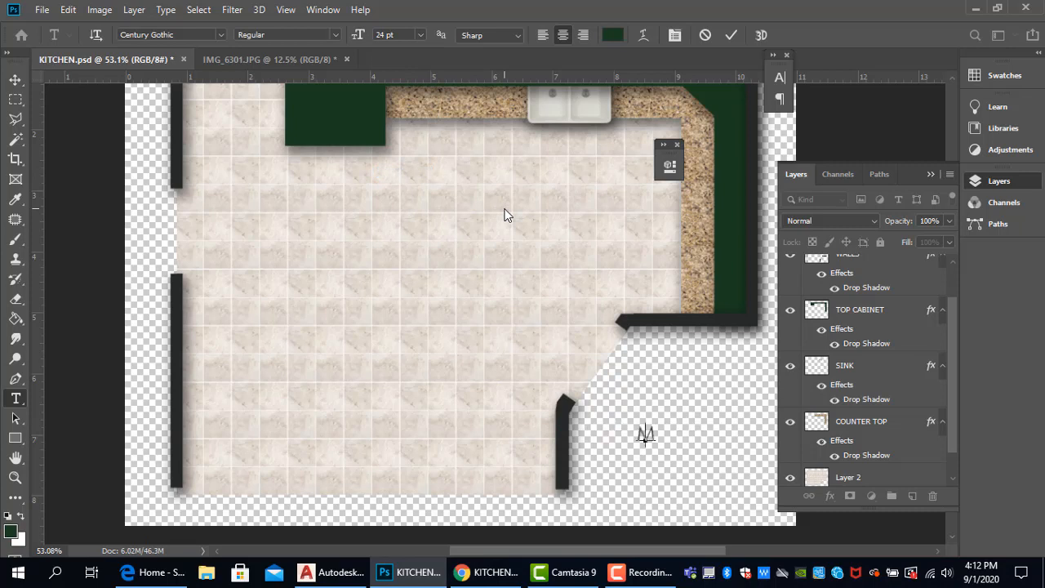
pyautogui.press('BackSpace')
pyautogui.write('mi')
pyautogui.press('BackSpace')
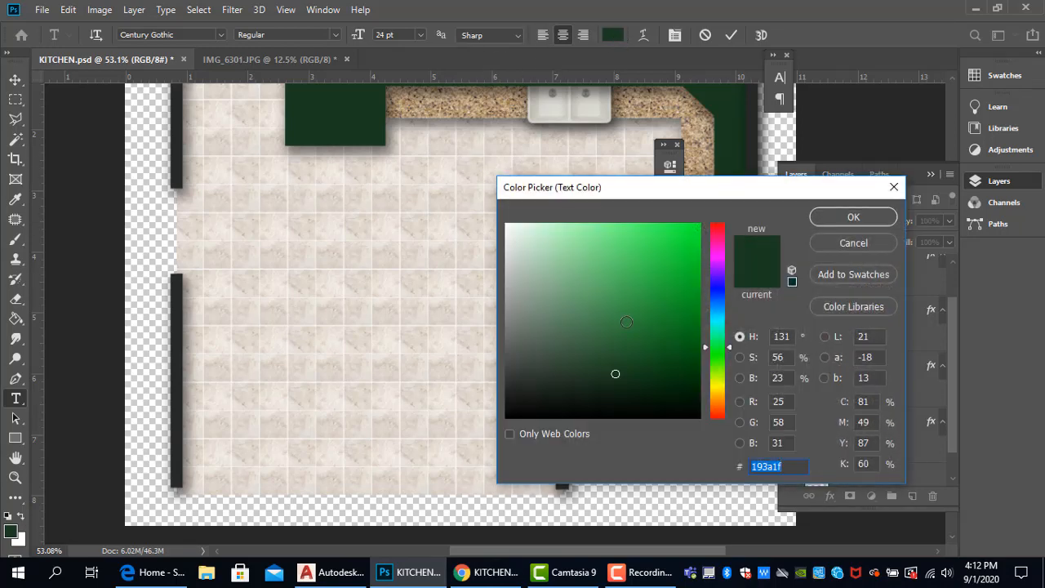
pyautogui.write('000000')
pyautogui.click(853, 219)
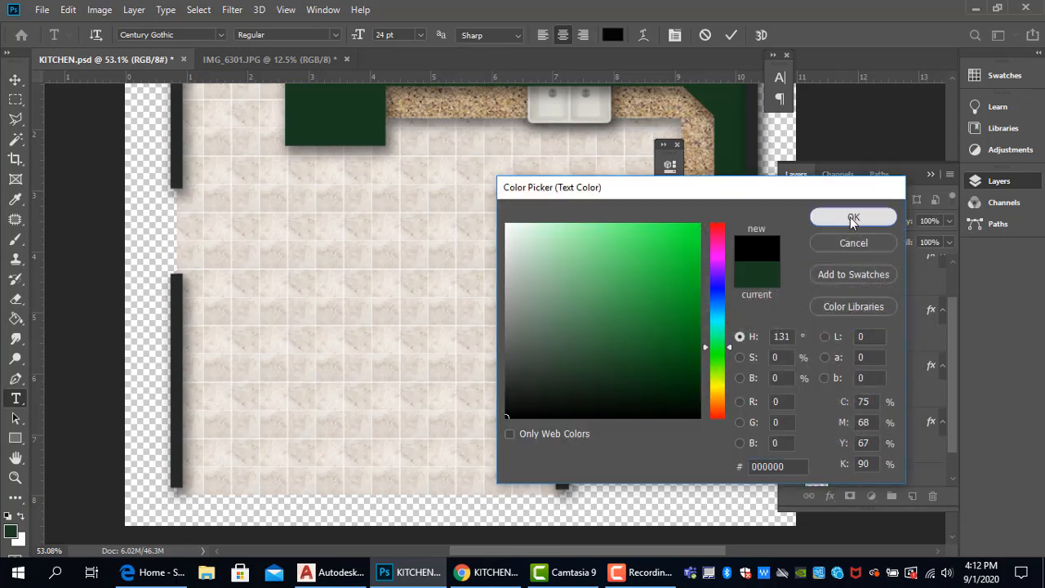
# - Enter the person's title and surname as the first line of the label
pyautogui.write('M')
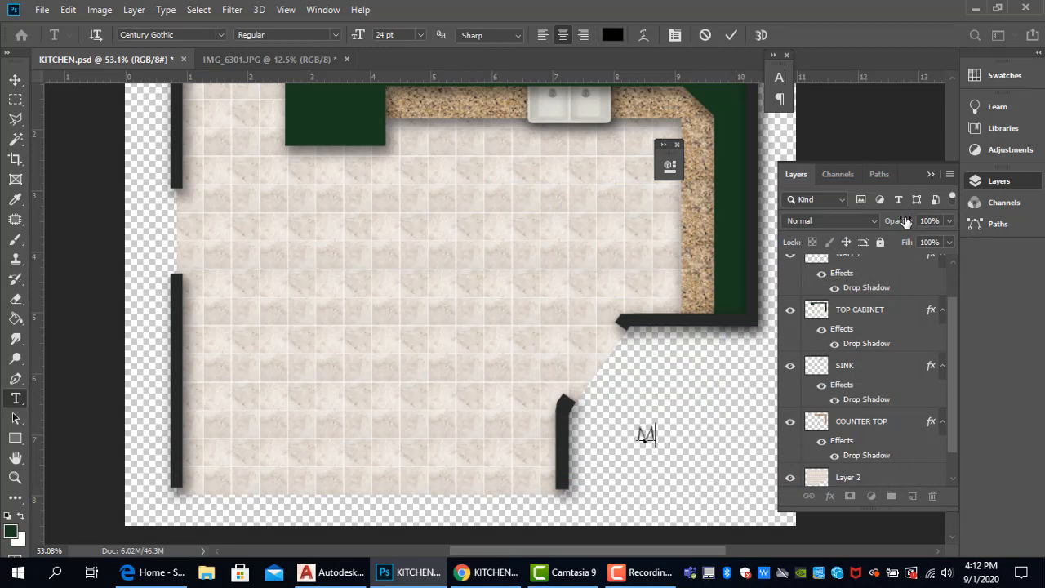
pyautogui.write('I')
pyautogui.press('BackSpace')
pyautogui.write('E')
pyautogui.press('BackSpace')
pyautogui.write('r. Valde')
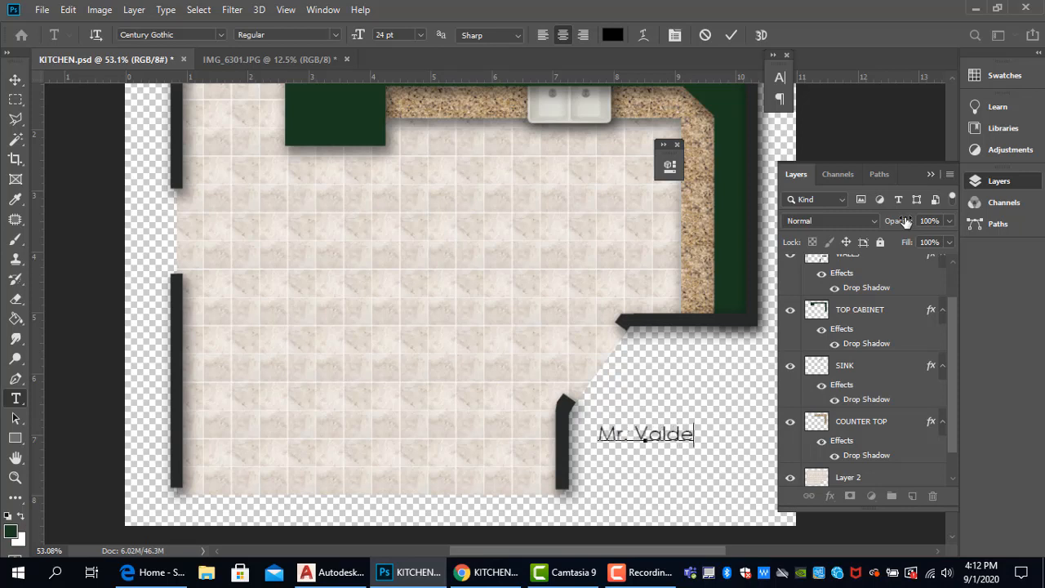
pyautogui.write('sar')
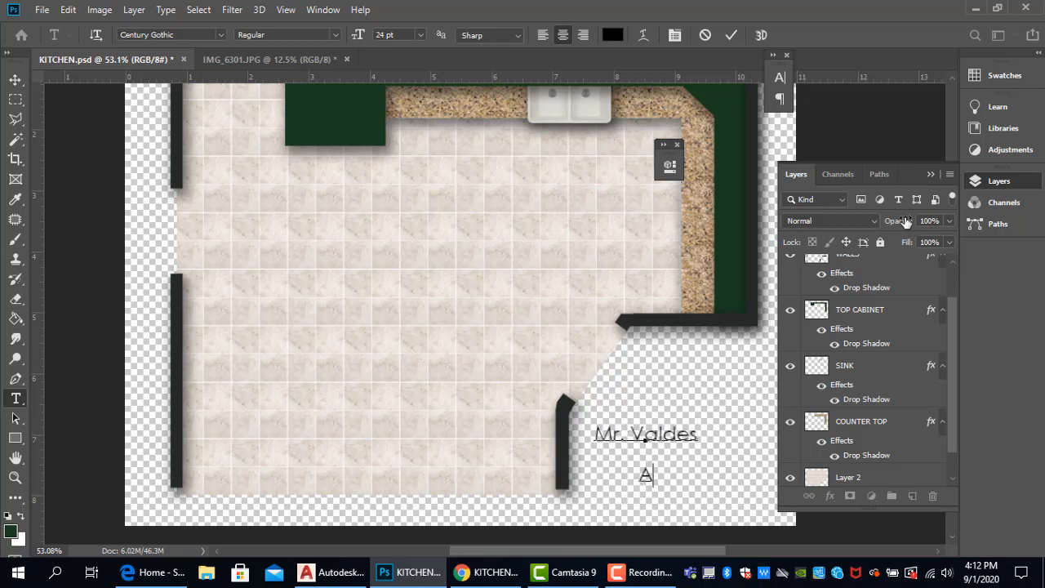
pyautogui.write('RCE')
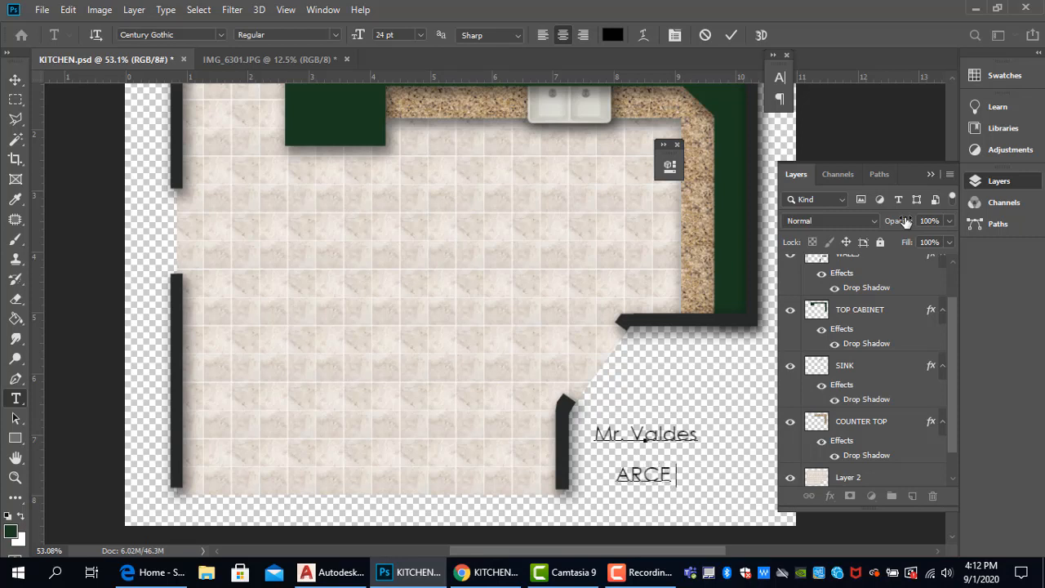
# - Add "ARCE 1421V01" as the label's second line, leaving a line break after the name, and commit the text
pyautogui.write('1421')
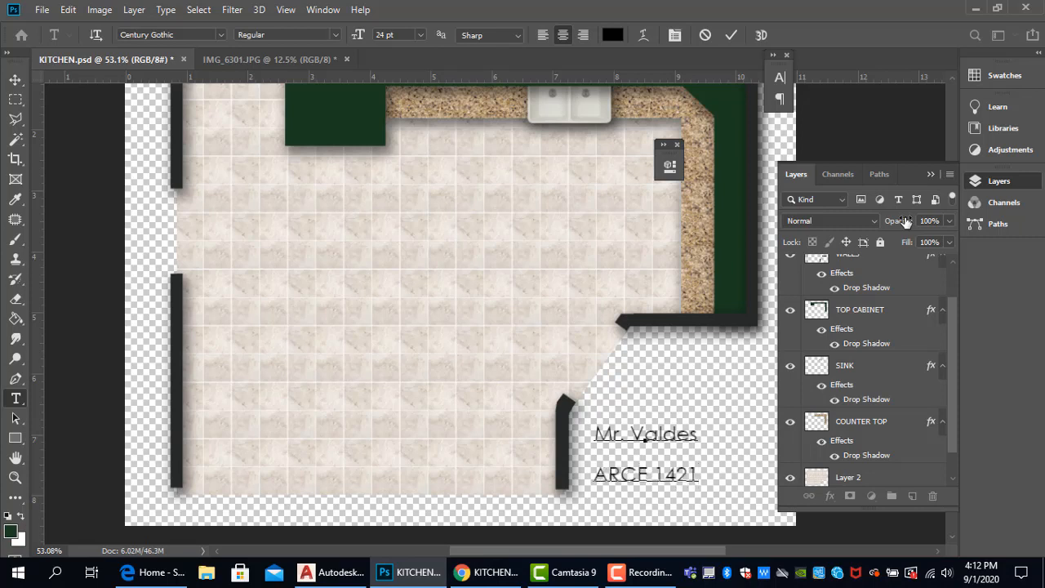
pyautogui.write('V')
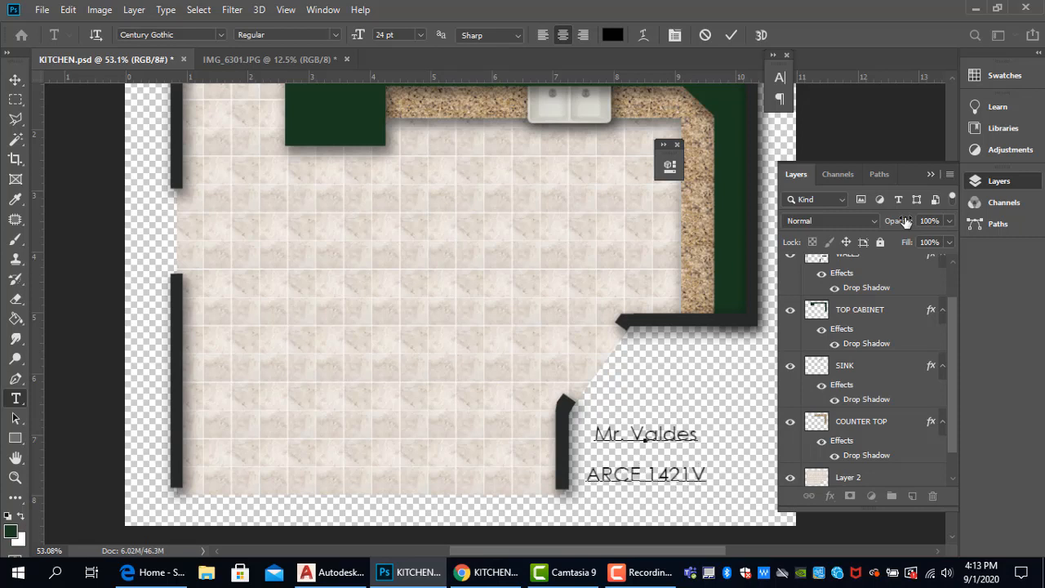
pyautogui.write('01')
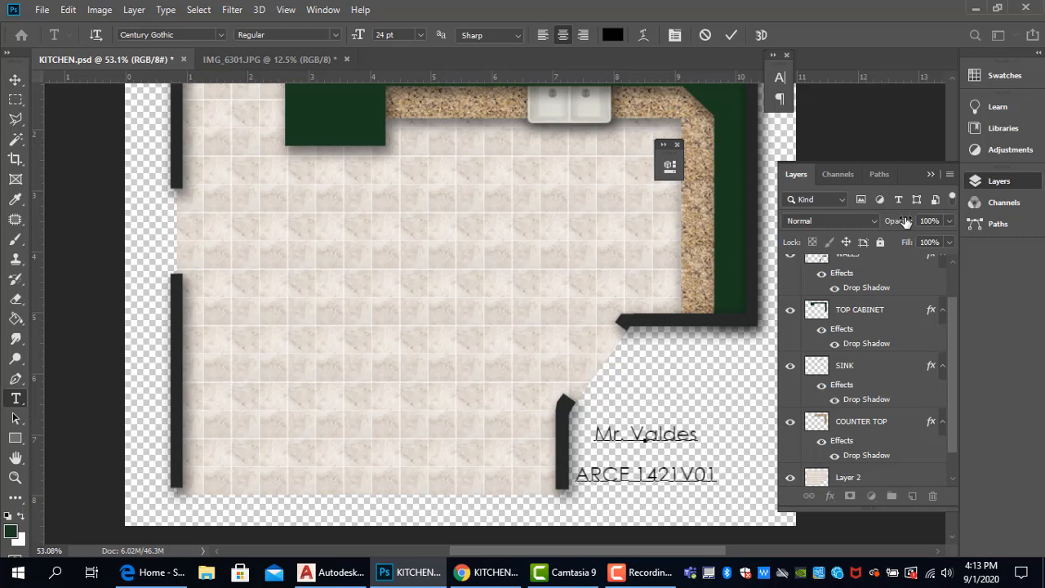
pyautogui.hotkey('ctrl', 'Return')
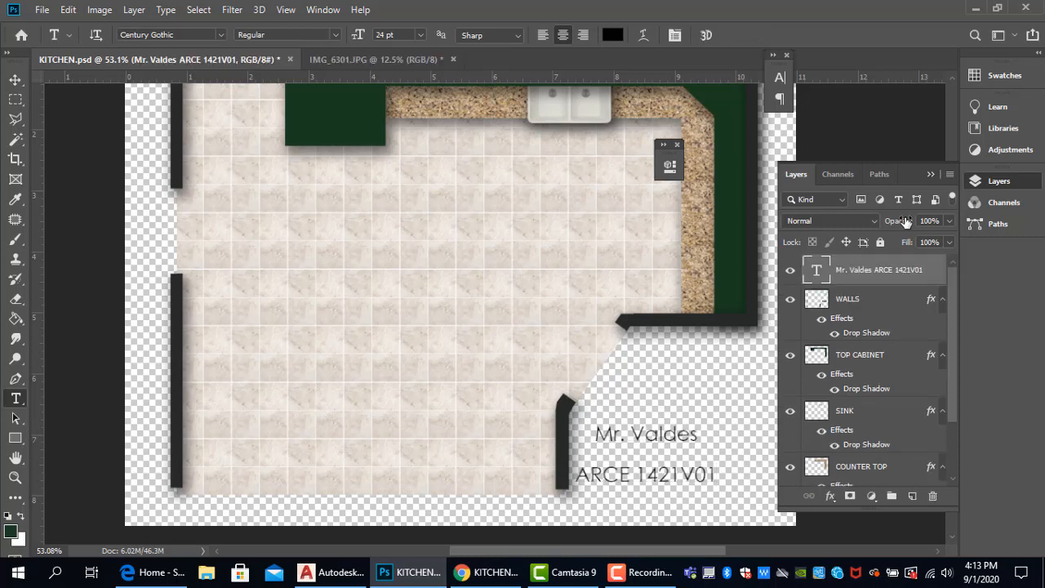
# - Move the text label slightly right and up, clear of the short wall beside it
pyautogui.click(16, 80)
pyautogui.moveTo(639, 435); pyautogui.dragTo(676, 421)
pyautogui.scroll(3, 694, 461)
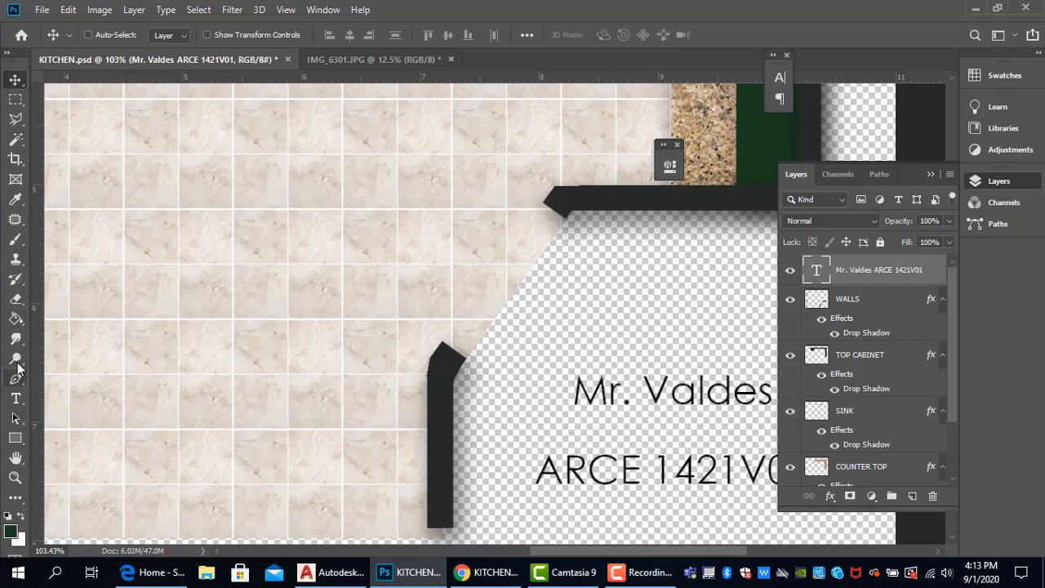
# - Reopen the label text for editing and show the Character settings
pyautogui.click(16, 398)
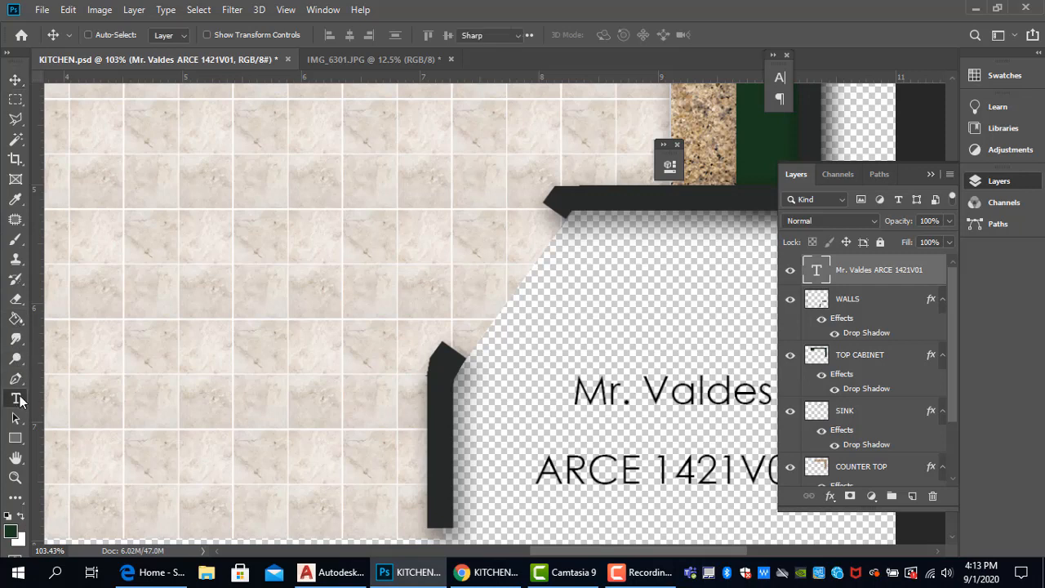
pyautogui.click(670, 402)
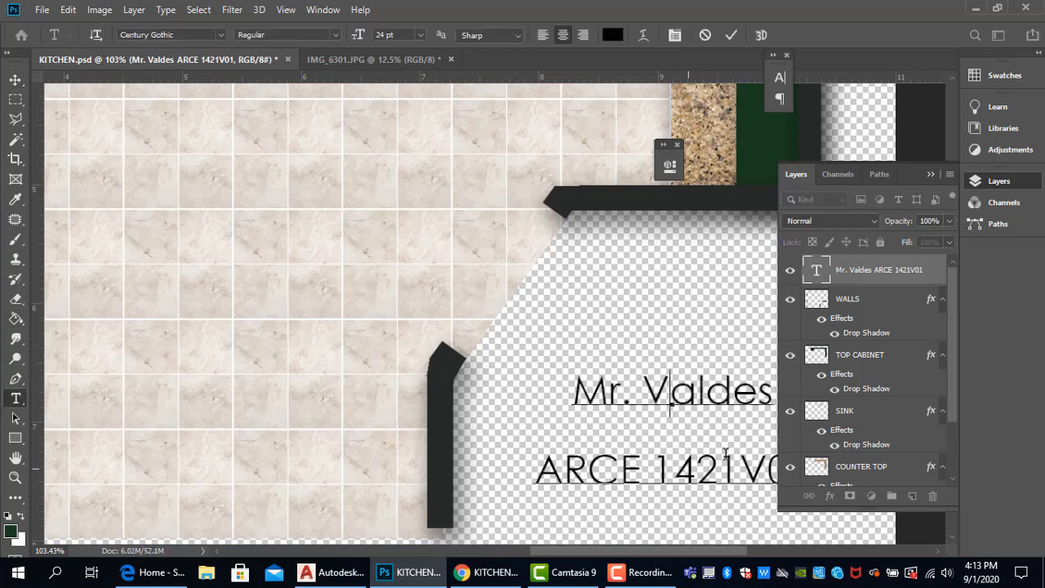
pyautogui.moveTo(913, 173); pyautogui.dragTo(908, 231)
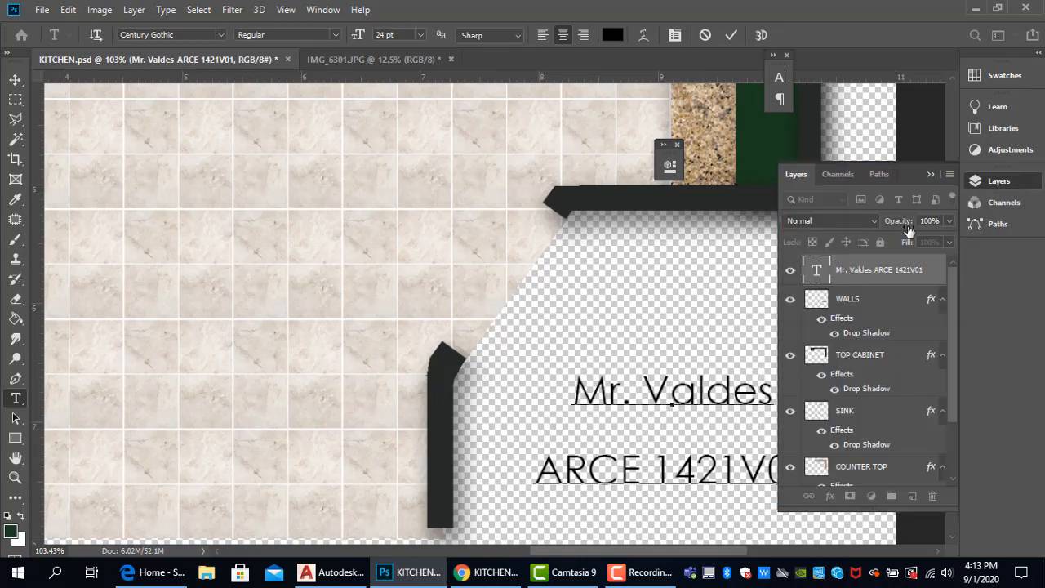
pyautogui.click(780, 82)
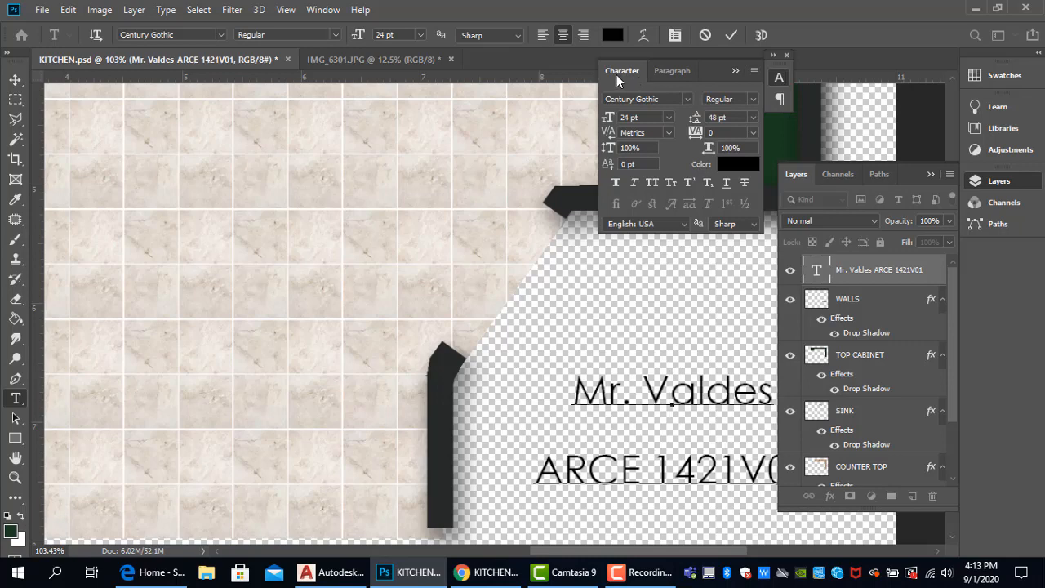
pyautogui.click(322, 9)
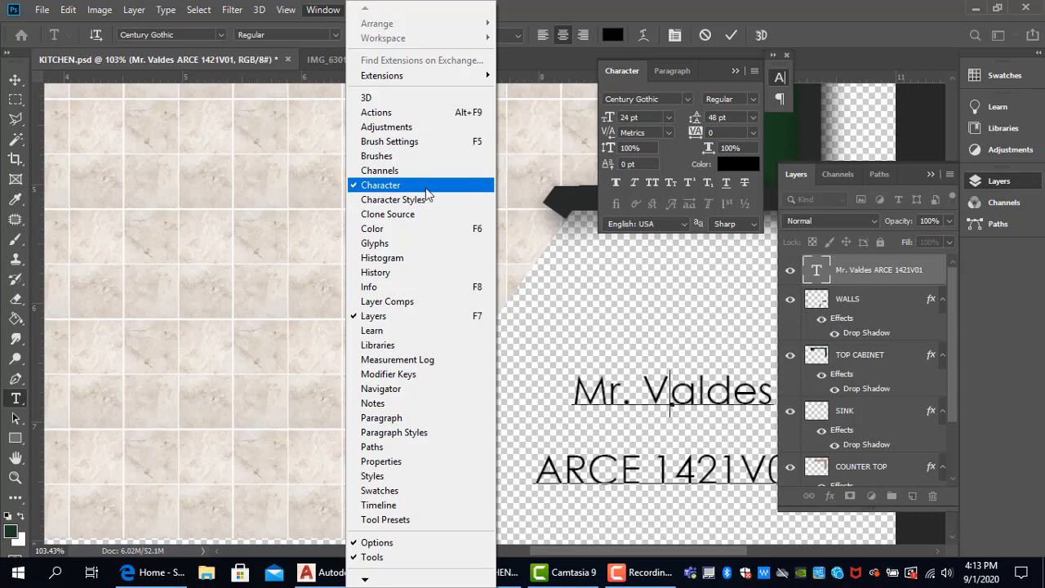
pyautogui.click(709, 423)
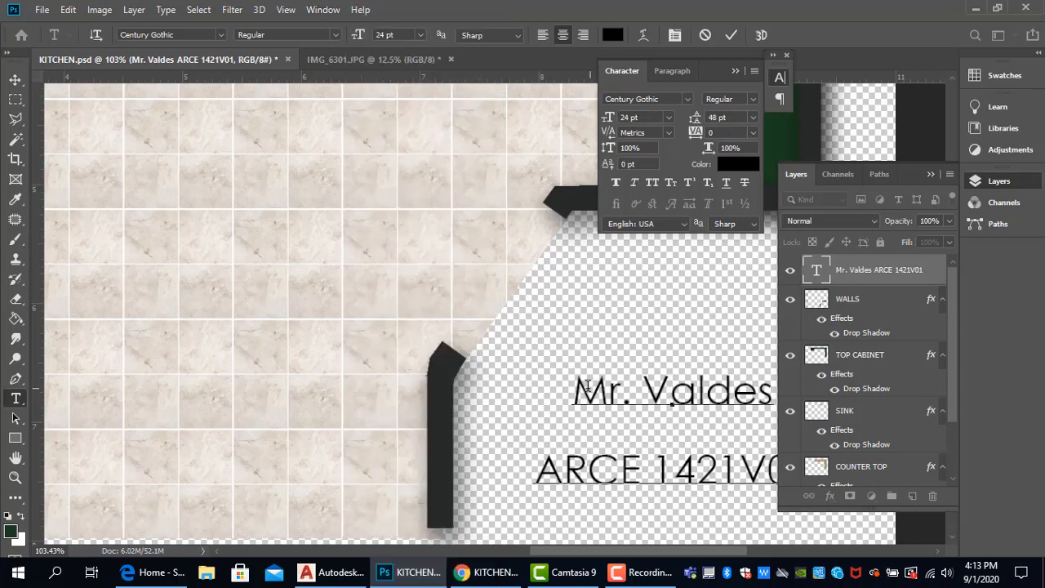
# - Tighten the leading of both label lines to 27.01 pt and commit the text
pyautogui.moveTo(573, 390); pyautogui.dragTo(798, 481)
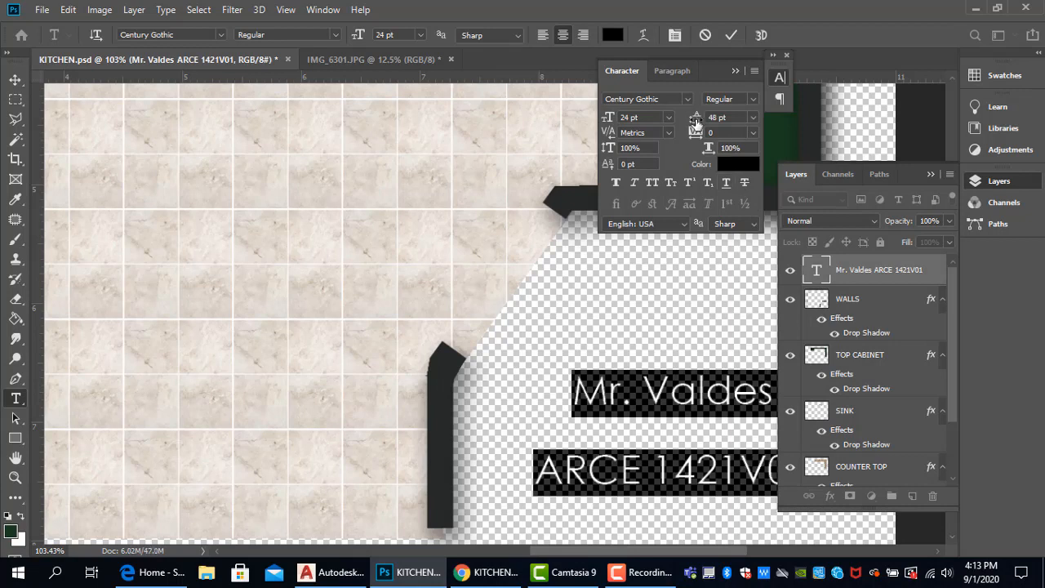
pyautogui.moveTo(696, 120); pyautogui.dragTo(691, 124)
pyautogui.click(753, 118)
pyautogui.click(697, 118)
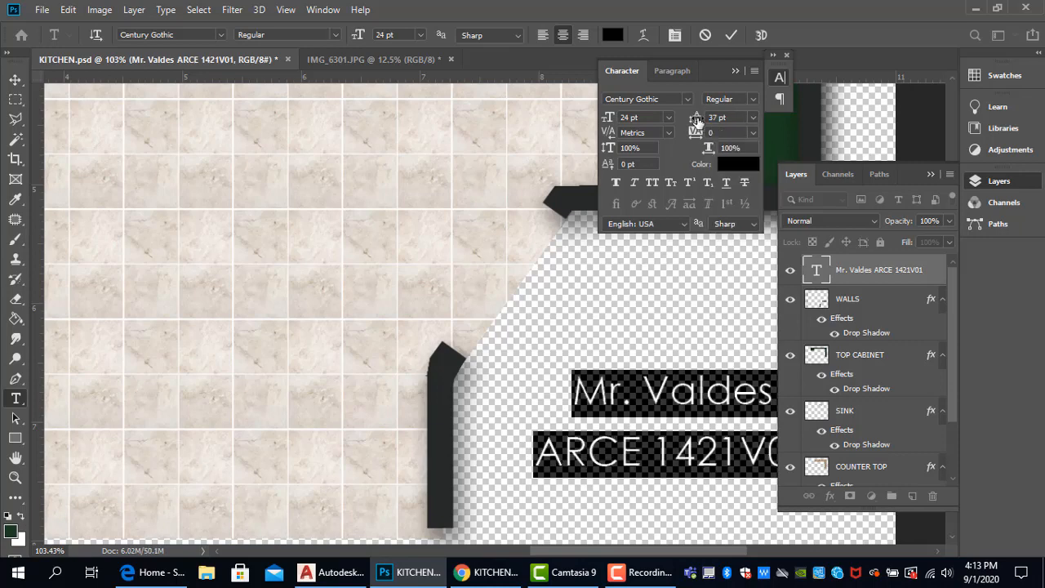
pyautogui.moveTo(695, 120)
pyautogui.mouseDown()
pyautogui.moveTo(689, 133)
pyautogui.moveTo(693, 124)
pyautogui.mouseUp()
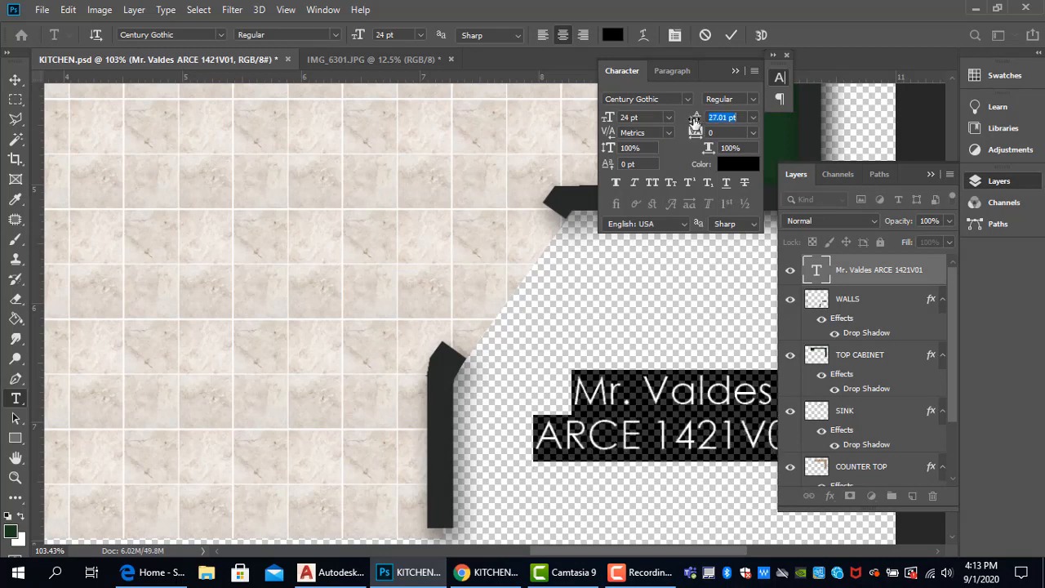
pyautogui.click(736, 393)
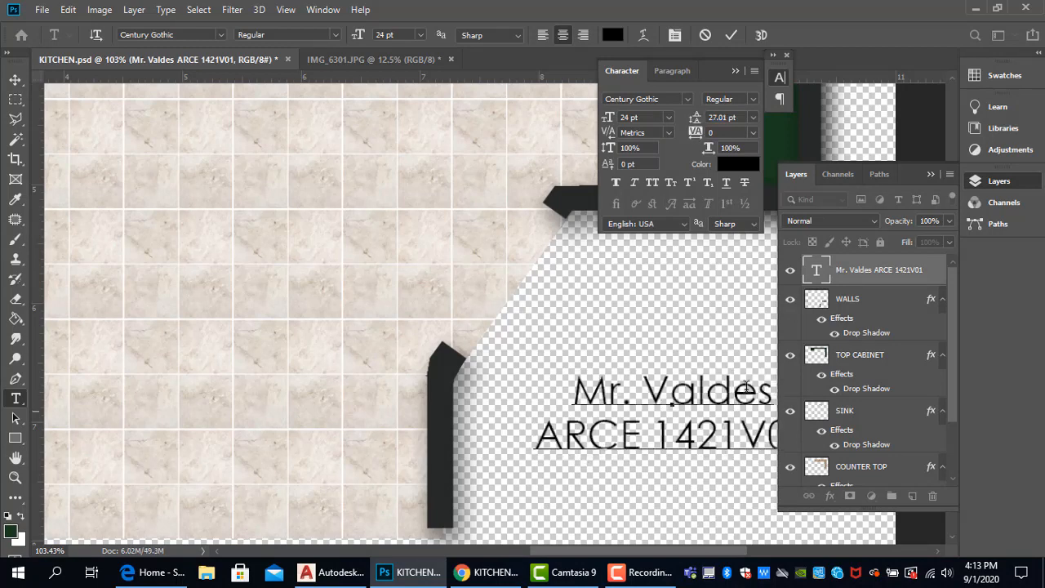
pyautogui.click(931, 176)
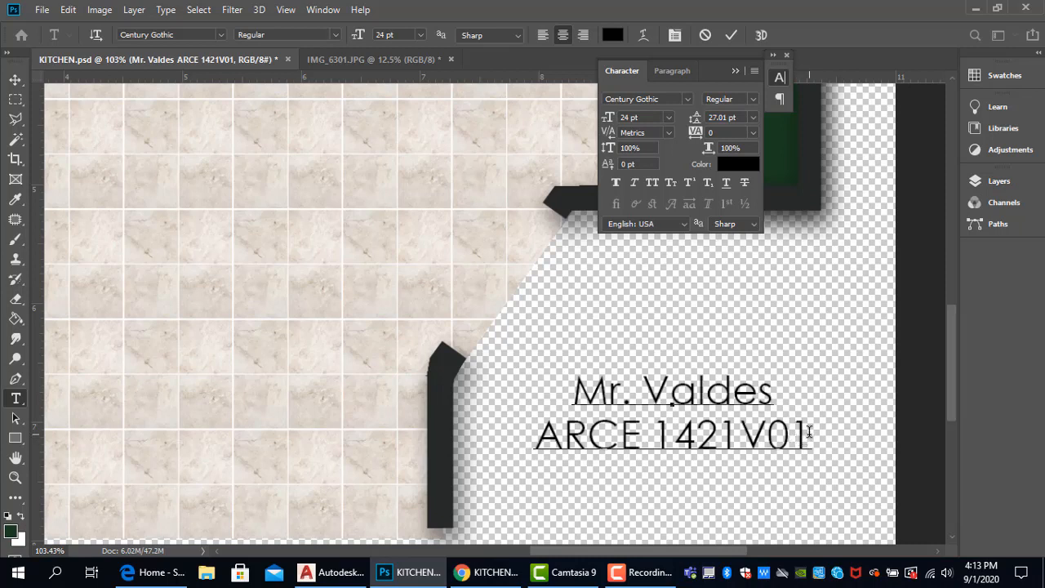
pyautogui.hotkey('ctrl', 'Return')
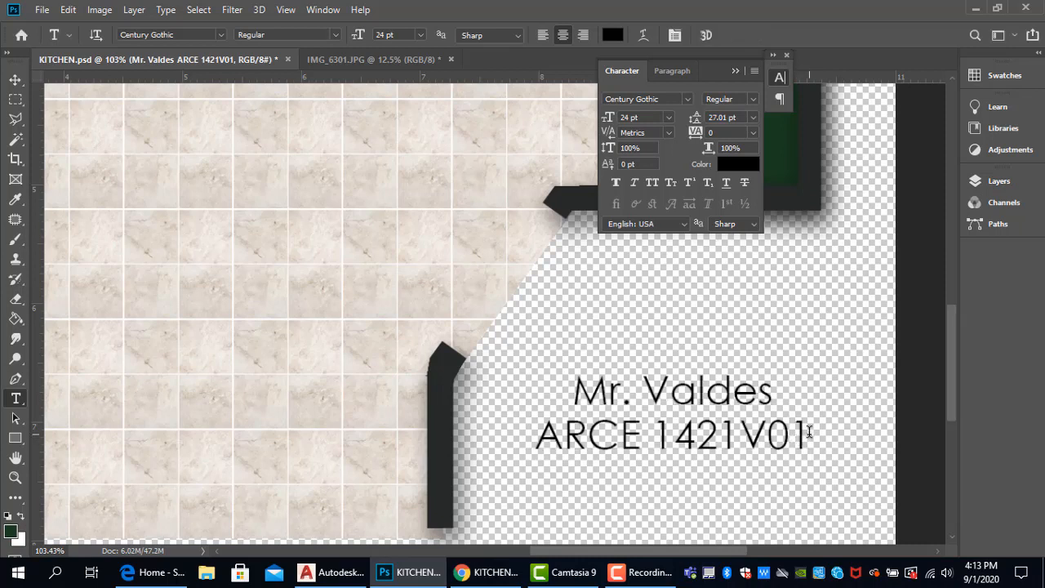
# - Add "FALL 2020" as the label's third line and commit the text
pyautogui.click(806, 438)
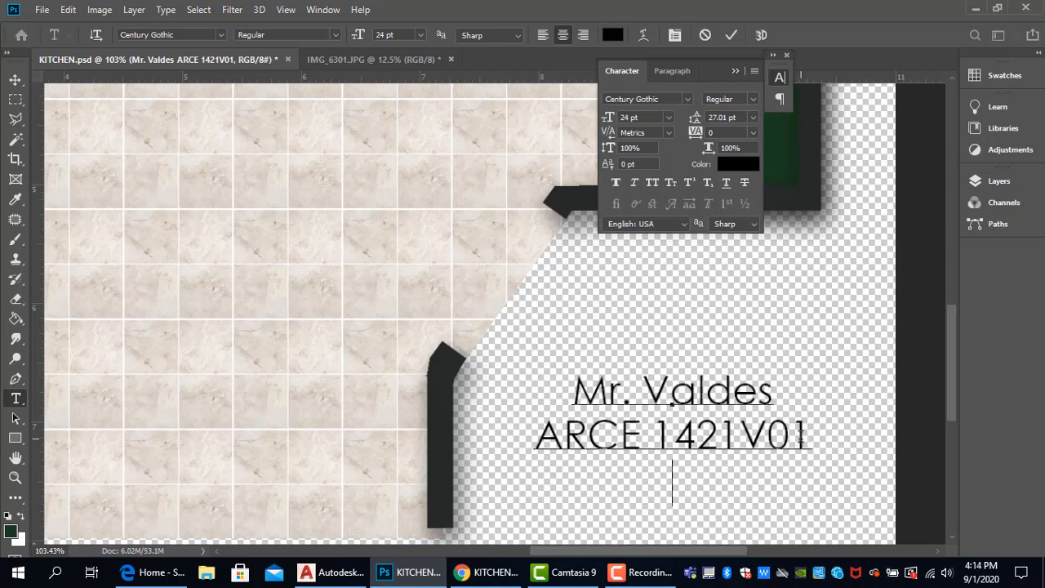
pyautogui.write('FAL')
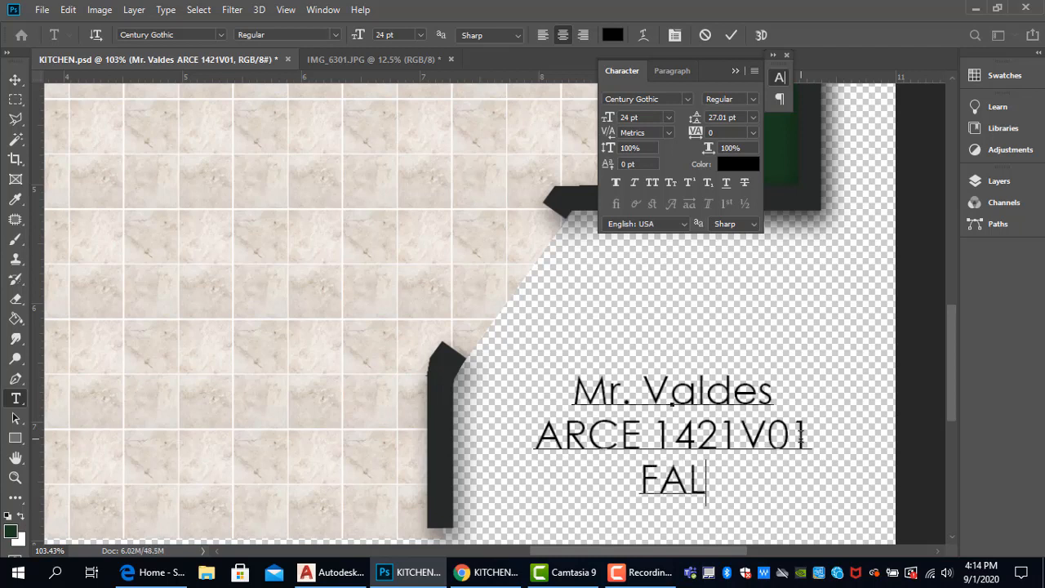
pyautogui.write('L 2020')
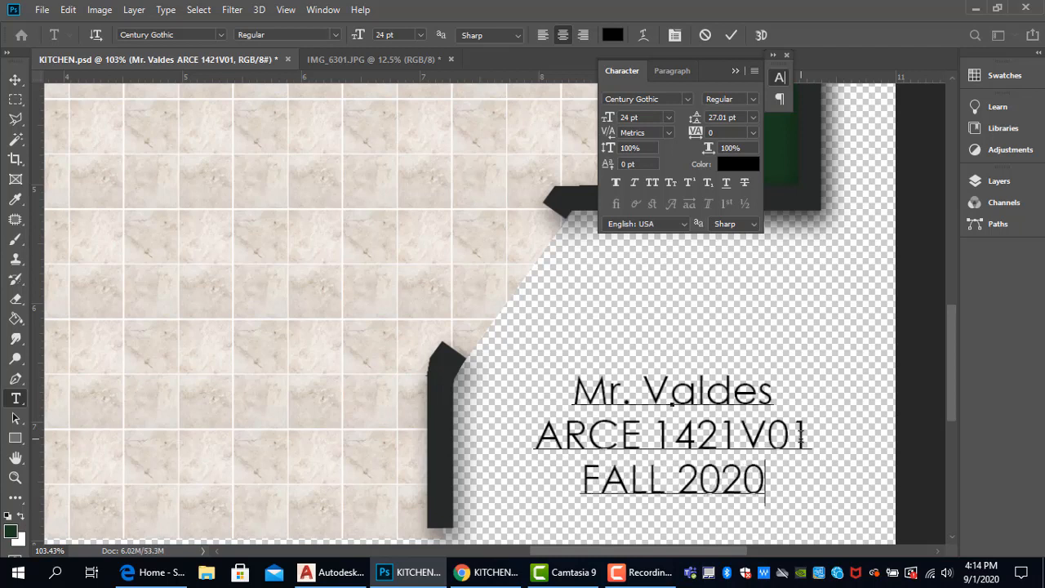
pyautogui.hotkey('ctrl', 'Return')
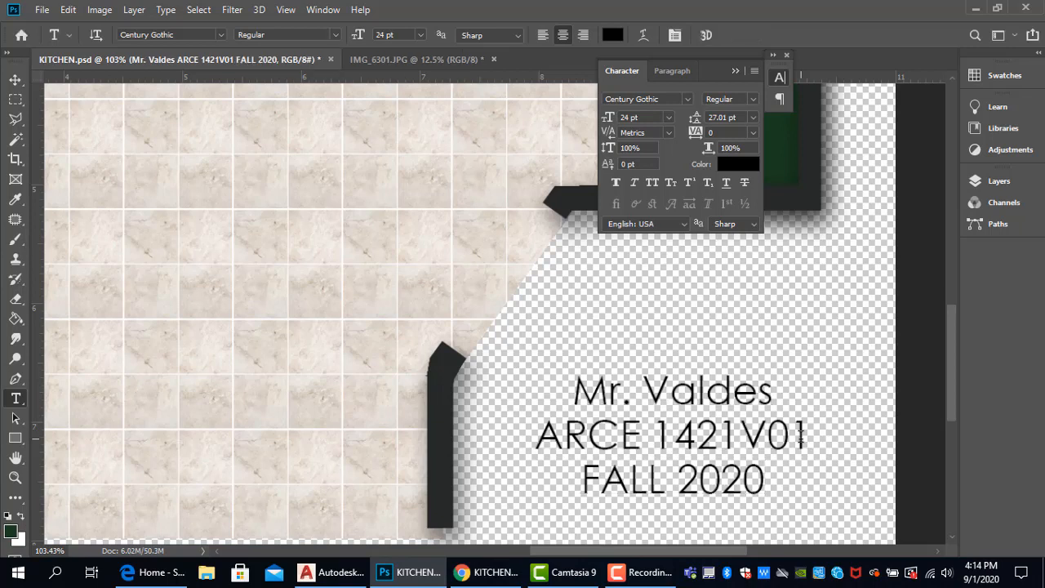
# - Add "KITCHEN RENDERING" as the label's fourth line and commit the text
pyautogui.click(749, 479)
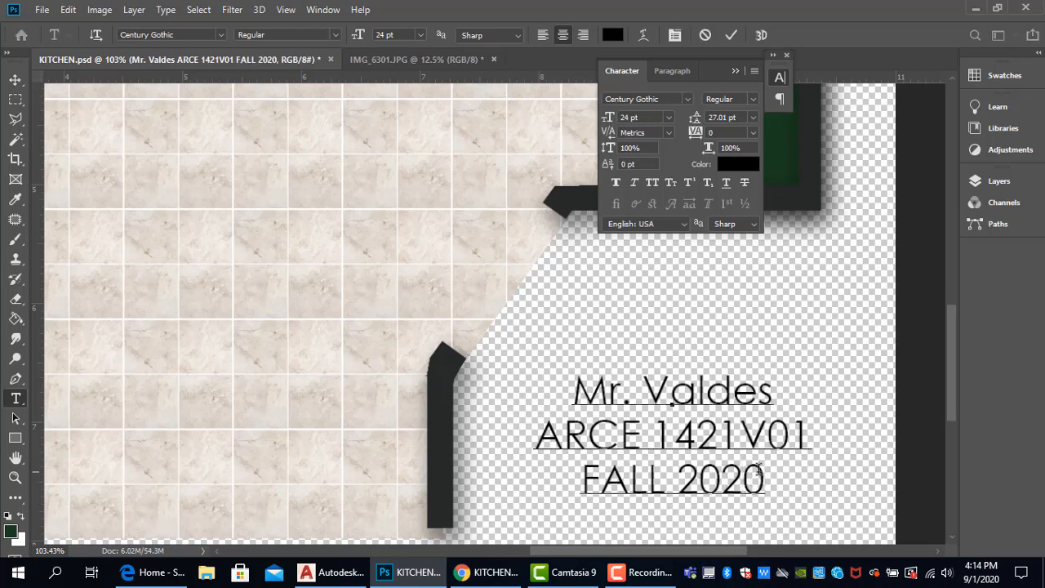
pyautogui.press('Return')
pyautogui.write('KITCHEN')
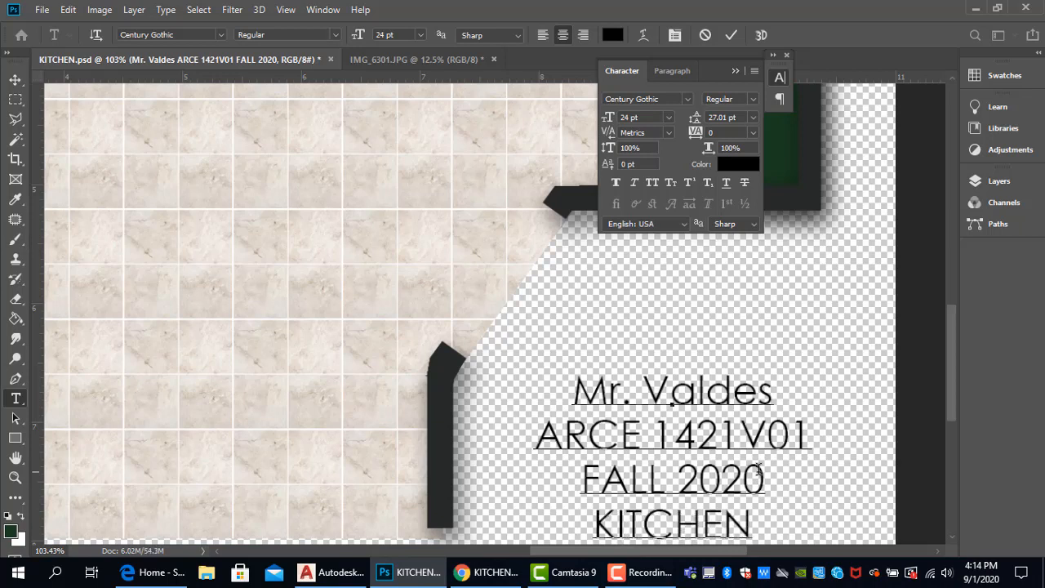
pyautogui.write(' REDE')
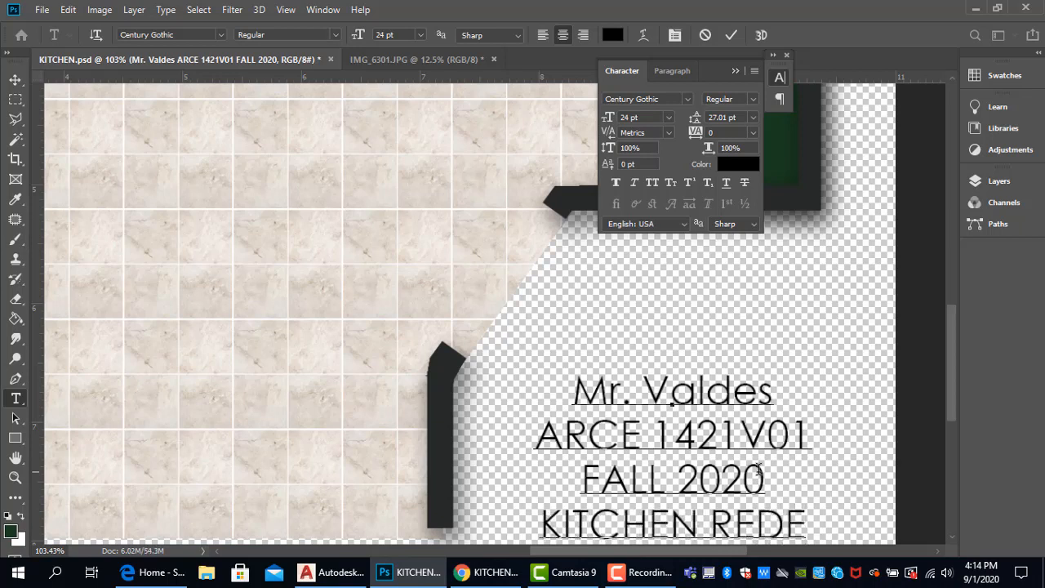
pyautogui.press('BackSpace')
pyautogui.press('BackSpace')
pyautogui.write('NDERIN')
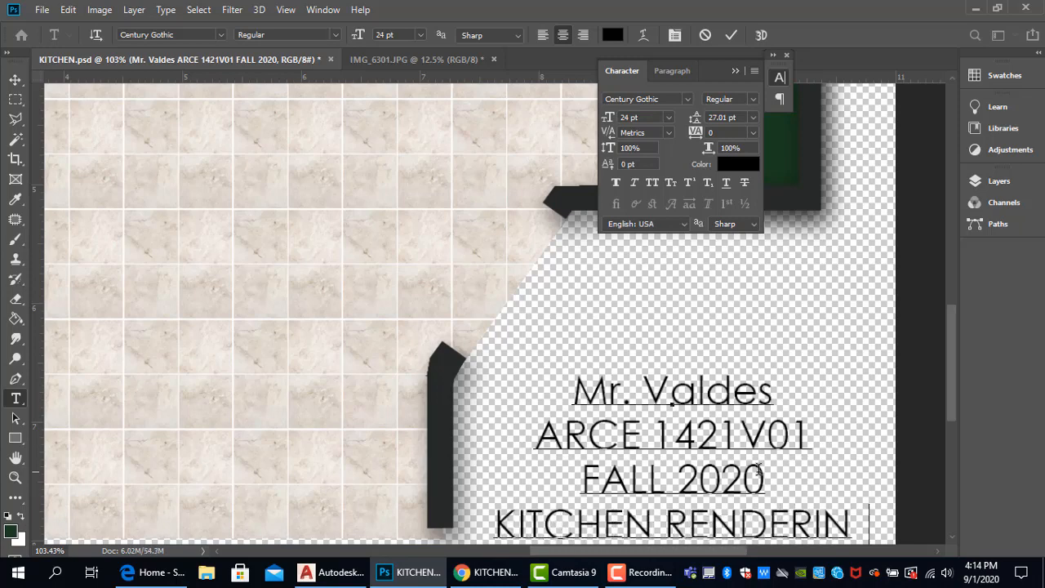
pyautogui.write('G')
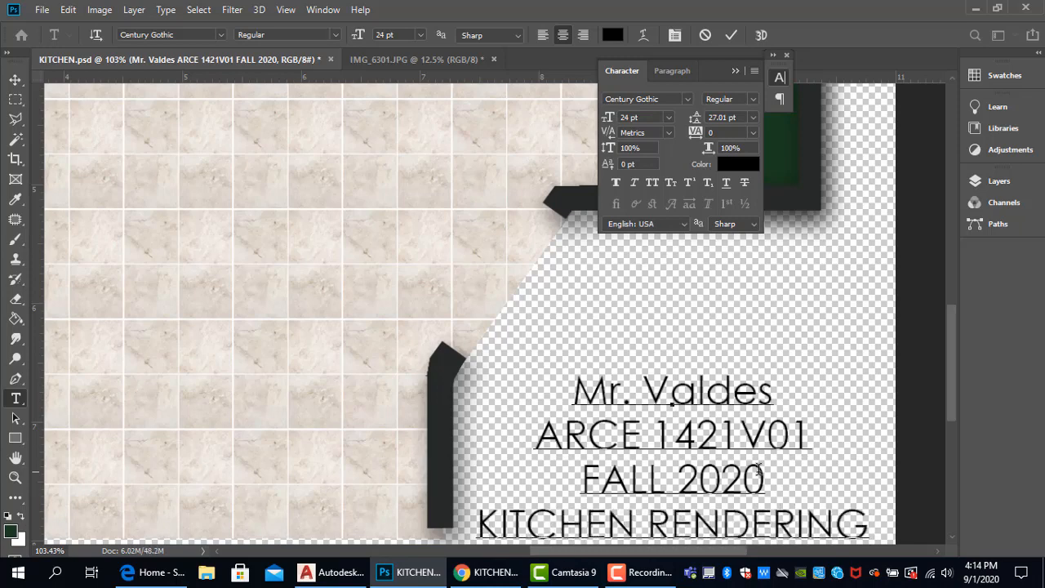
pyautogui.click(15, 80)
# - Move the four-line label up within the empty corner area beside the angled opening
pyautogui.scroll(-3, 661, 438)
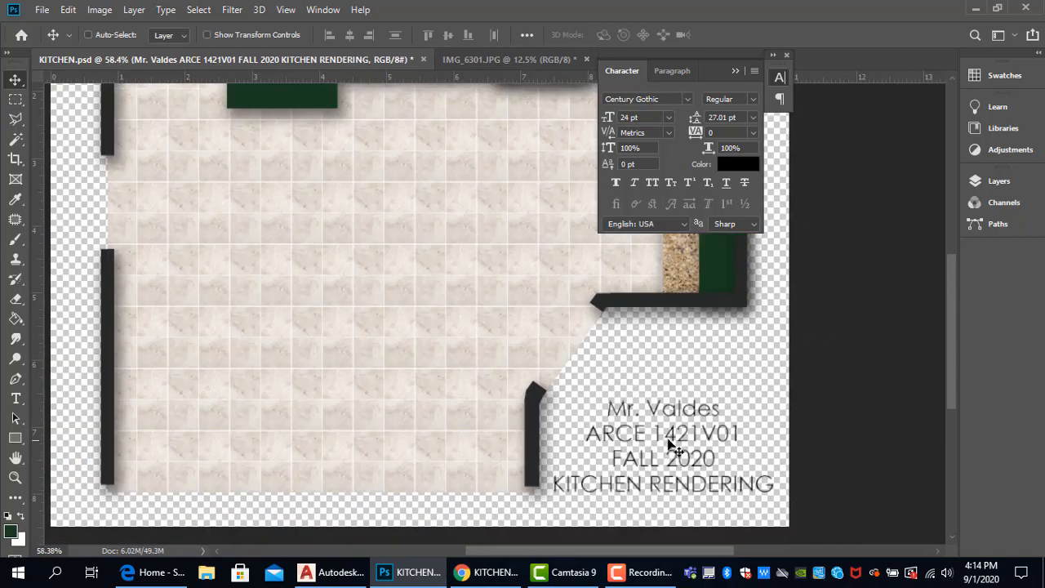
pyautogui.moveTo(674, 432); pyautogui.dragTo(677, 436)
pyautogui.scroll(-3, 676, 436)
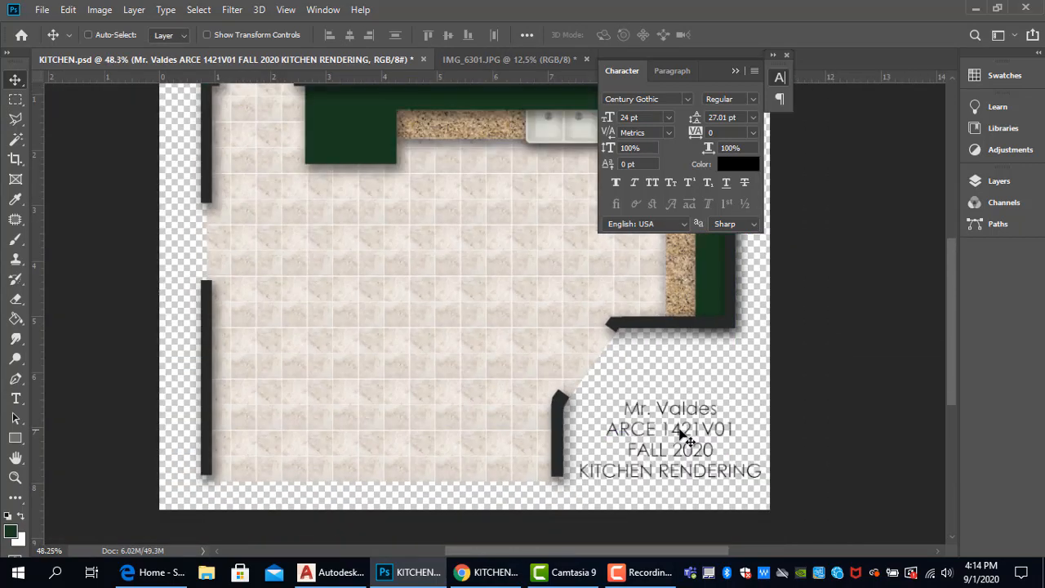
pyautogui.scroll(2, 642, 433)
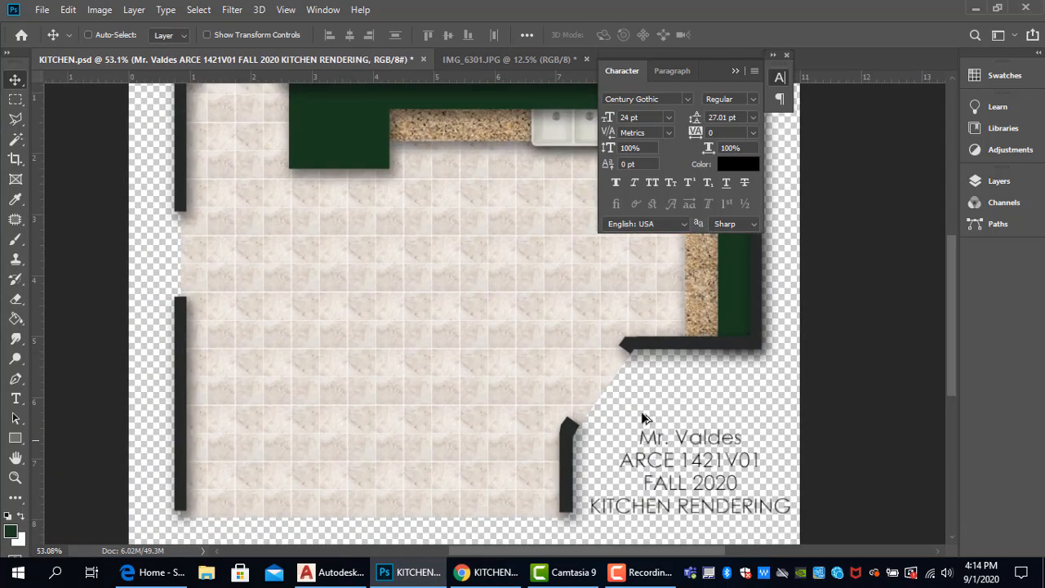
pyautogui.scroll(1, 716, 480)
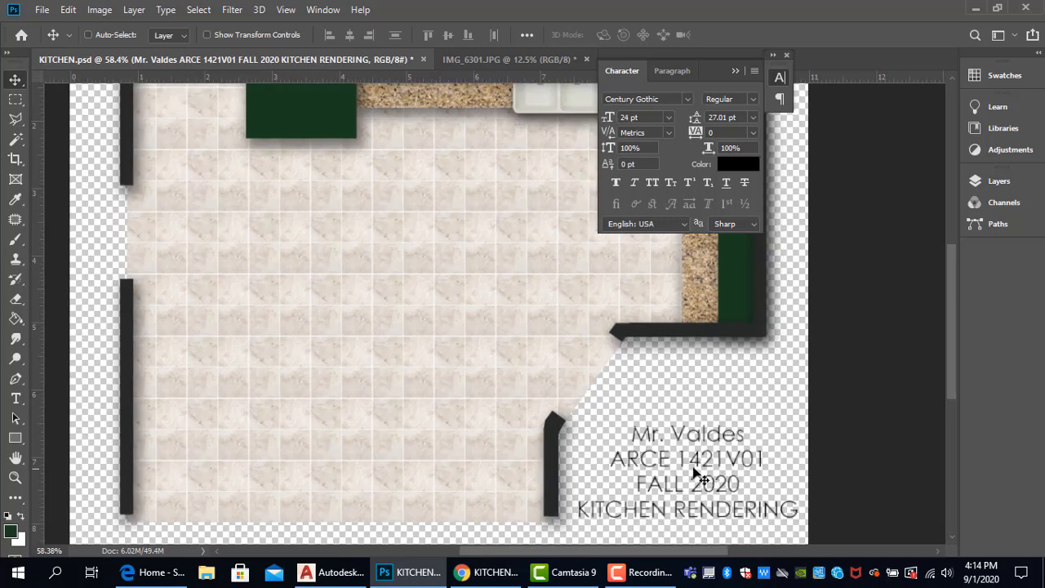
pyautogui.moveTo(699, 464); pyautogui.dragTo(704, 433)
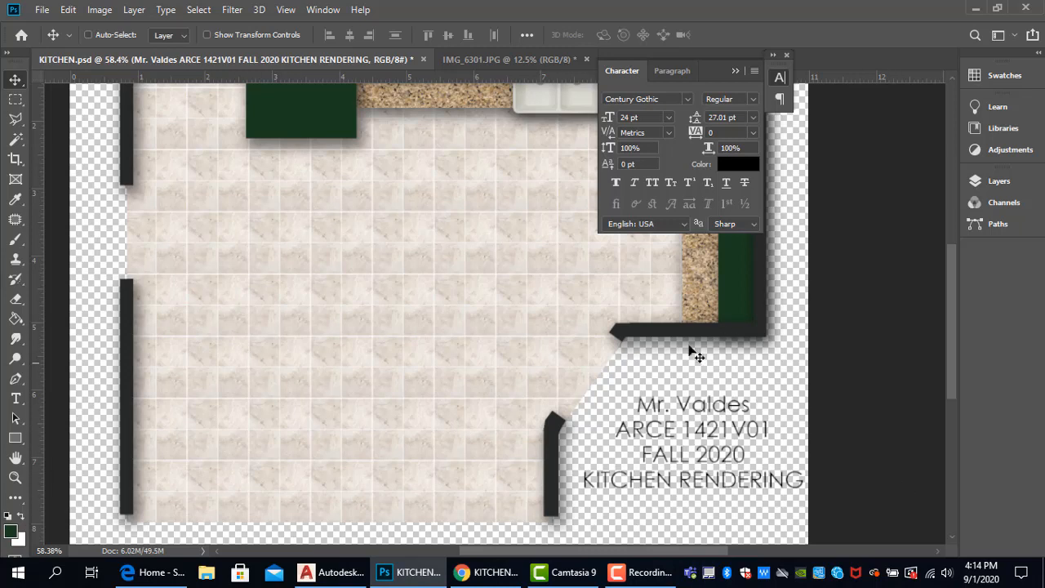
# - Set the label's font size to 18 pt and leading to 21.01 pt, and move it slightly down
pyautogui.click(670, 120)
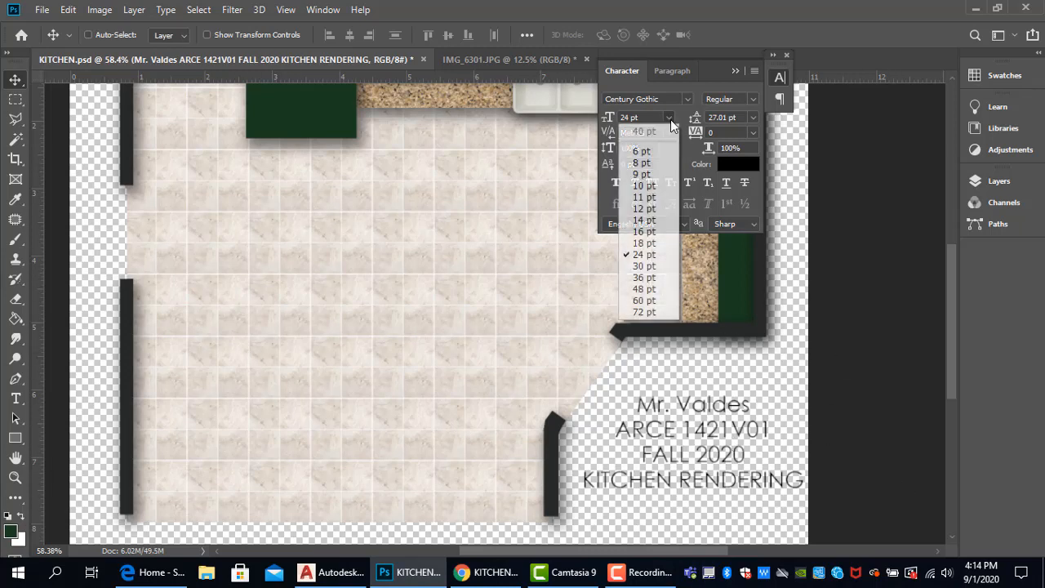
pyautogui.click(651, 245)
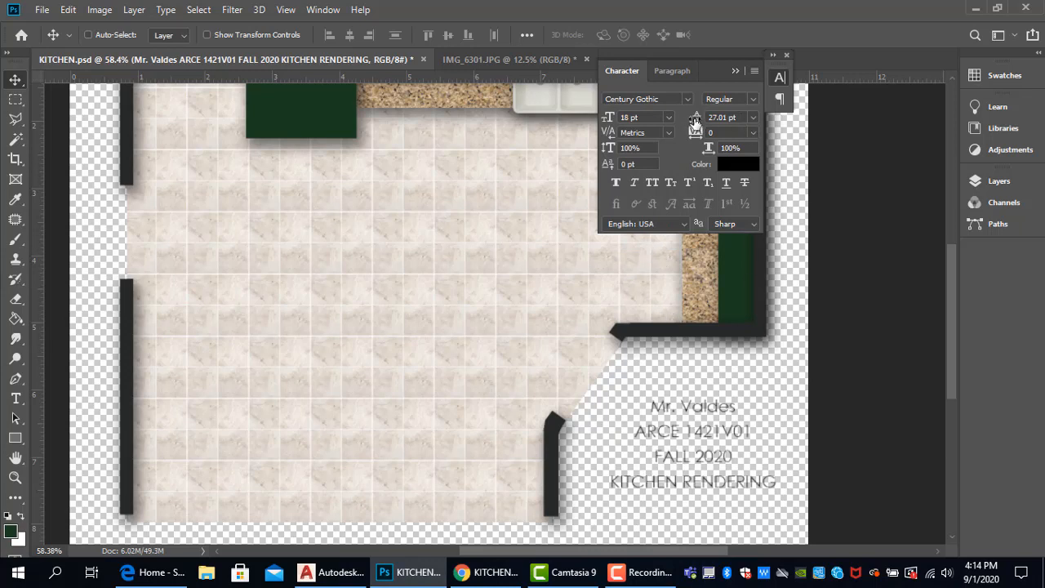
pyautogui.moveTo(694, 121); pyautogui.dragTo(690, 119)
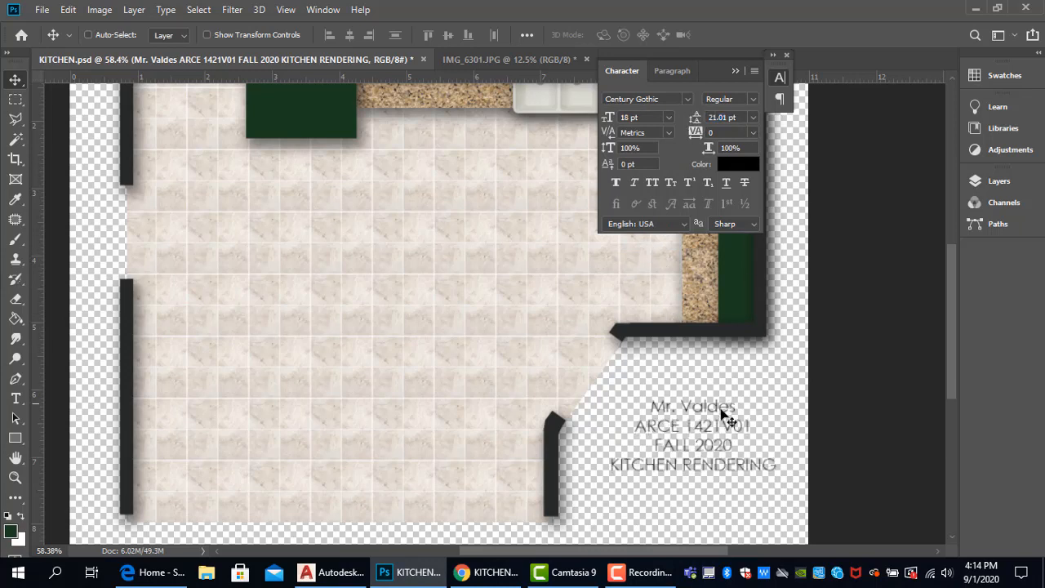
pyautogui.moveTo(714, 426); pyautogui.dragTo(715, 438)
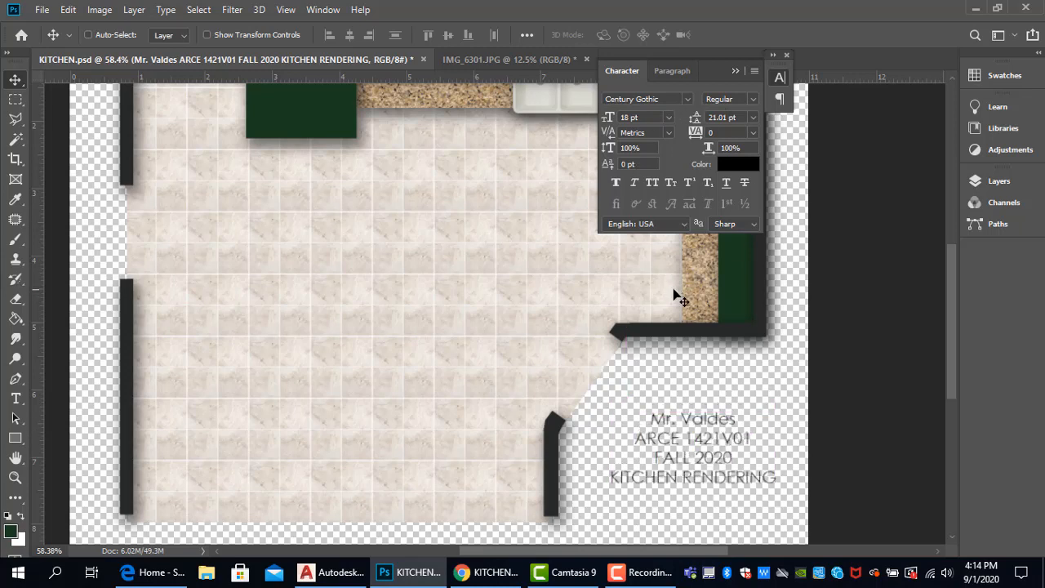
# - Try right-aligning the label's lines and shifting the label to the right, clear of the short wall
pyautogui.click(670, 71)
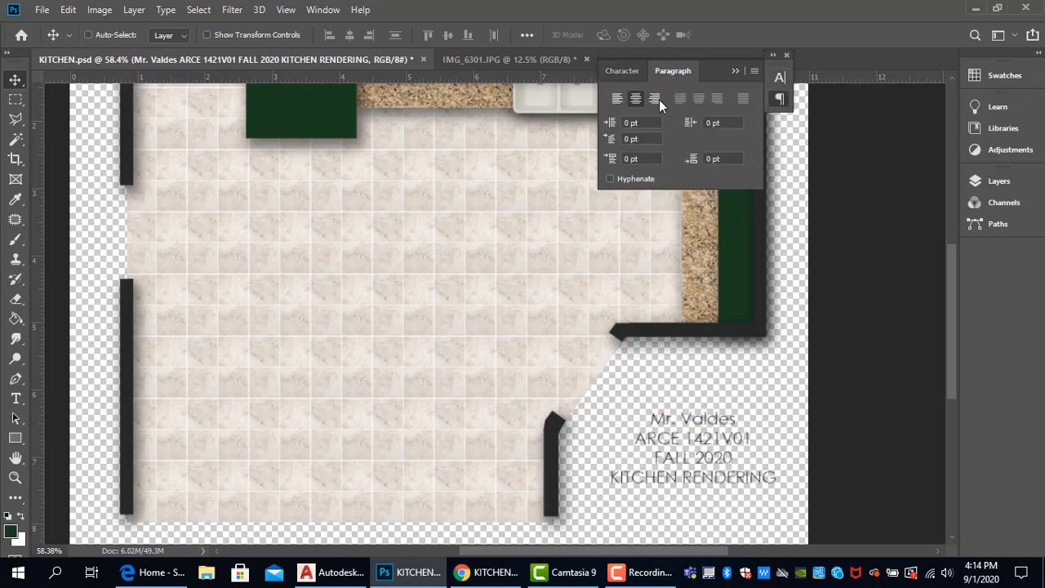
pyautogui.click(656, 101)
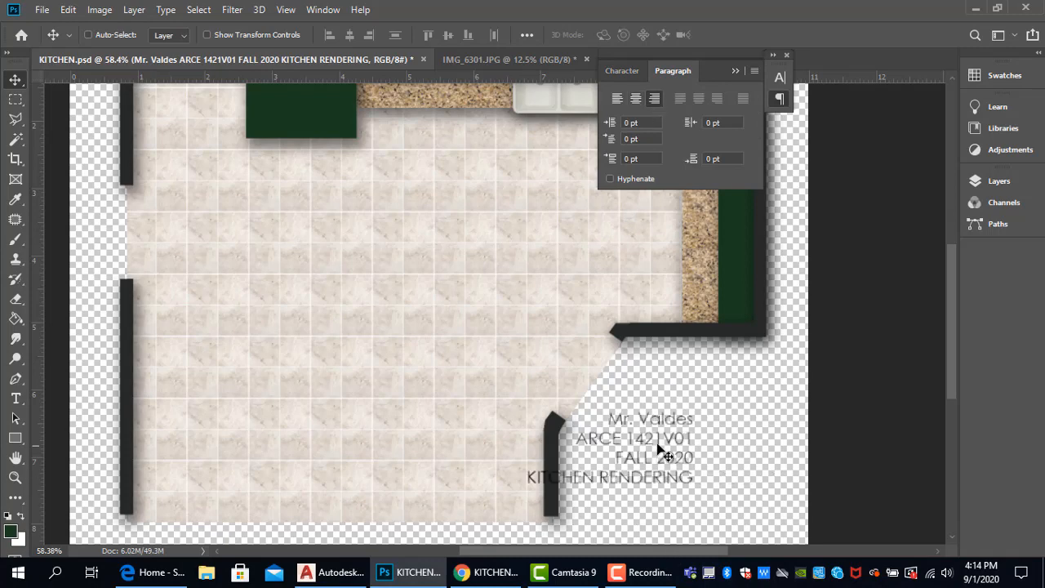
pyautogui.moveTo(667, 451); pyautogui.dragTo(728, 460)
pyautogui.scroll(-1, 726, 459)
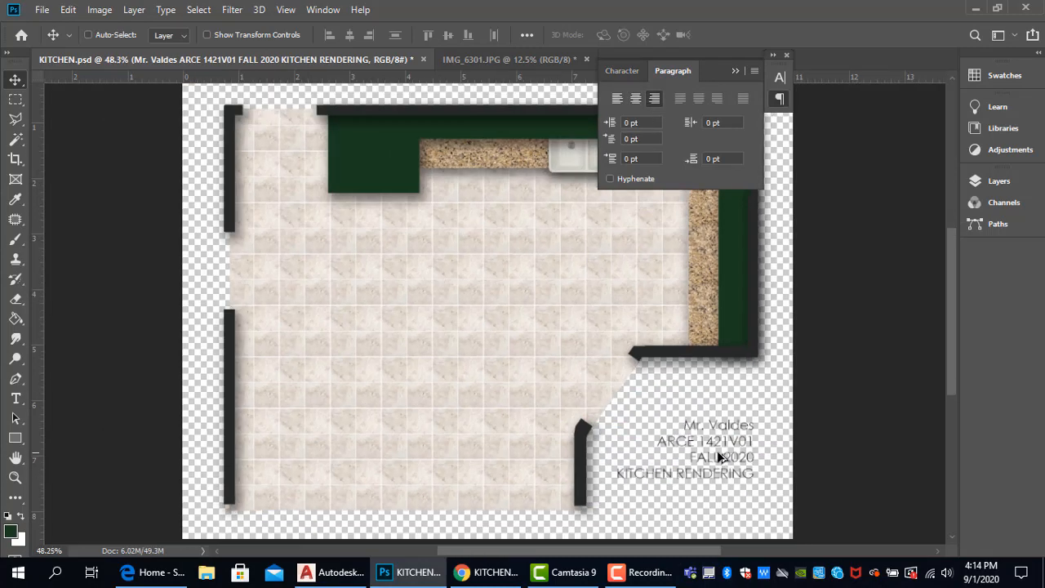
pyautogui.scroll(-1, 749, 486)
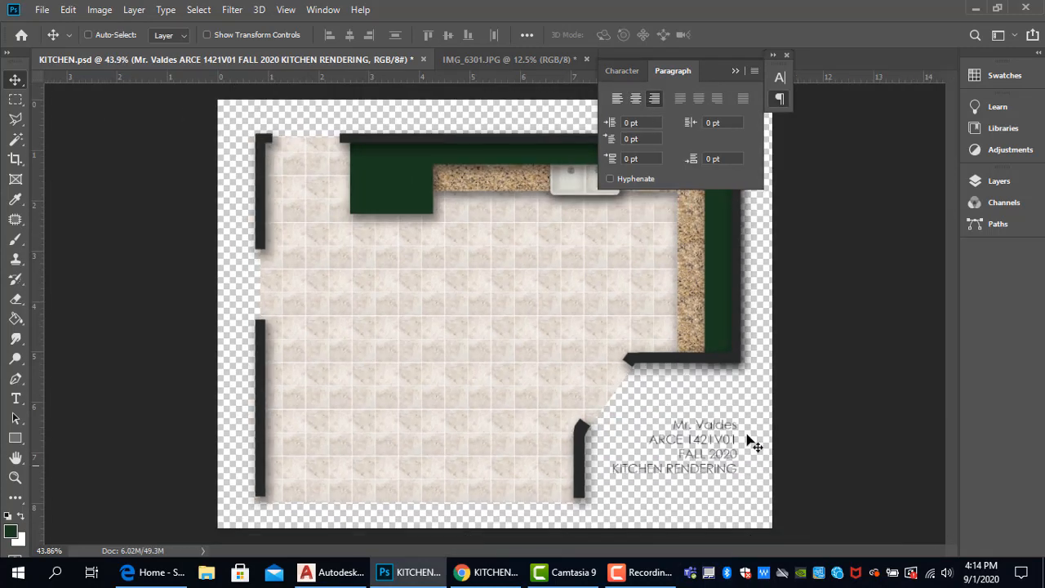
# - Center-align the label's lines and move the label back inside the canvas, between the short wall and the canvas edge
pyautogui.click(633, 100)
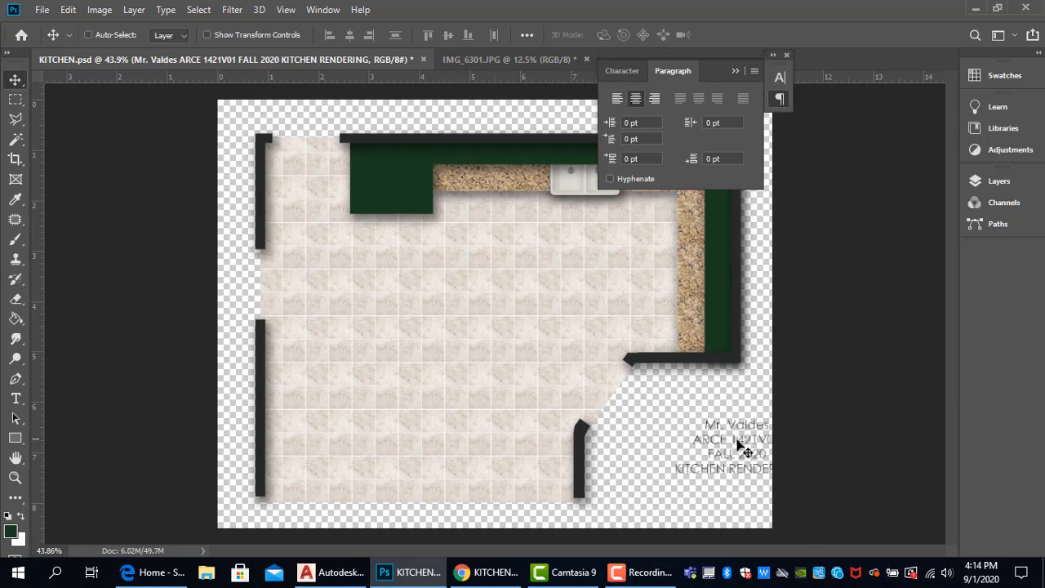
pyautogui.moveTo(737, 444); pyautogui.dragTo(701, 440)
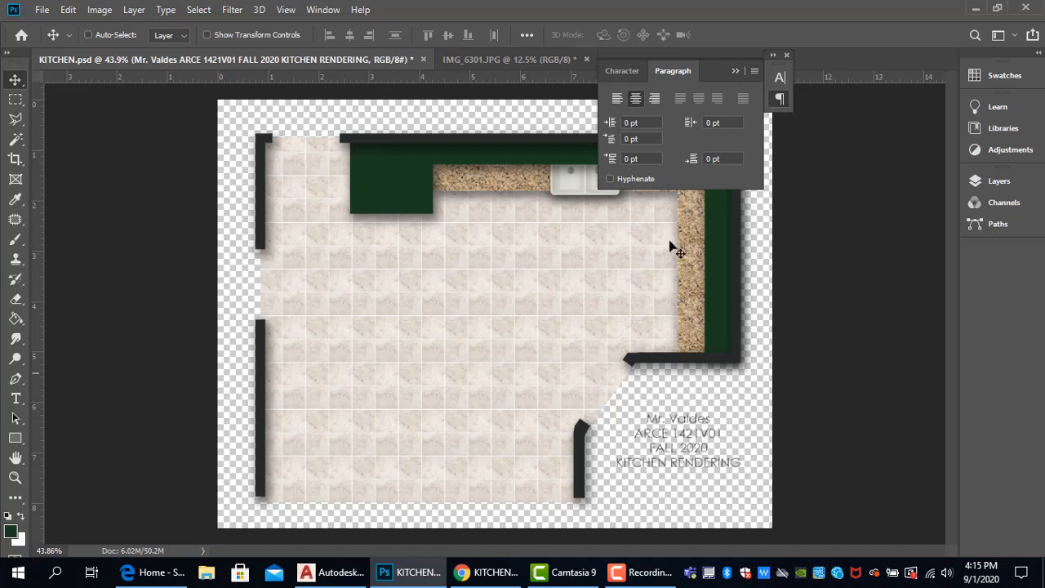
# - Save KITCHEN.psd, and save a JPEG copy in the ARCE 1421 folder, replacing the existing KITCHEN RENDERING.jpg
pyautogui.click(41, 10)
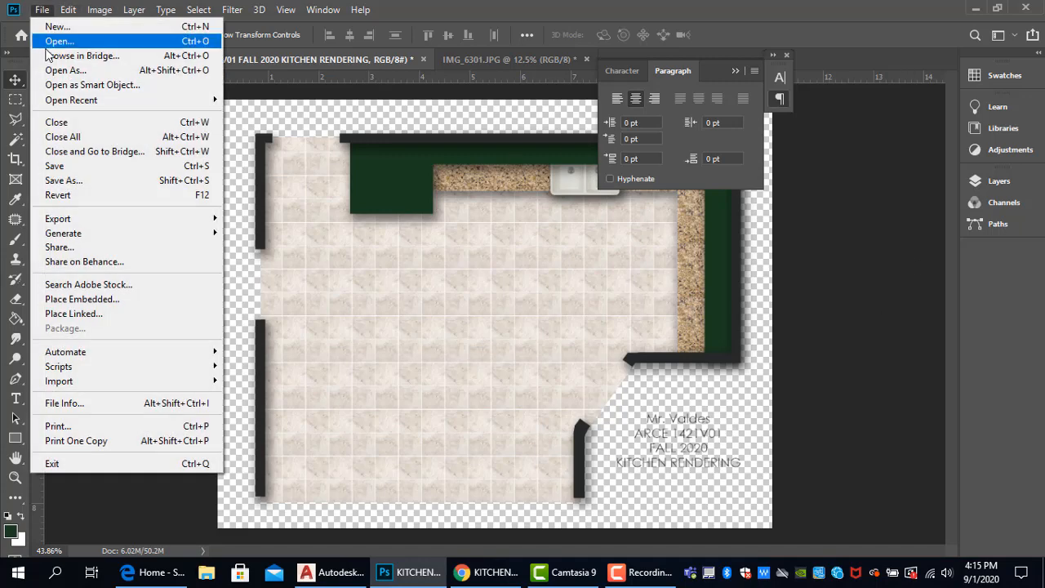
pyautogui.click(61, 170)
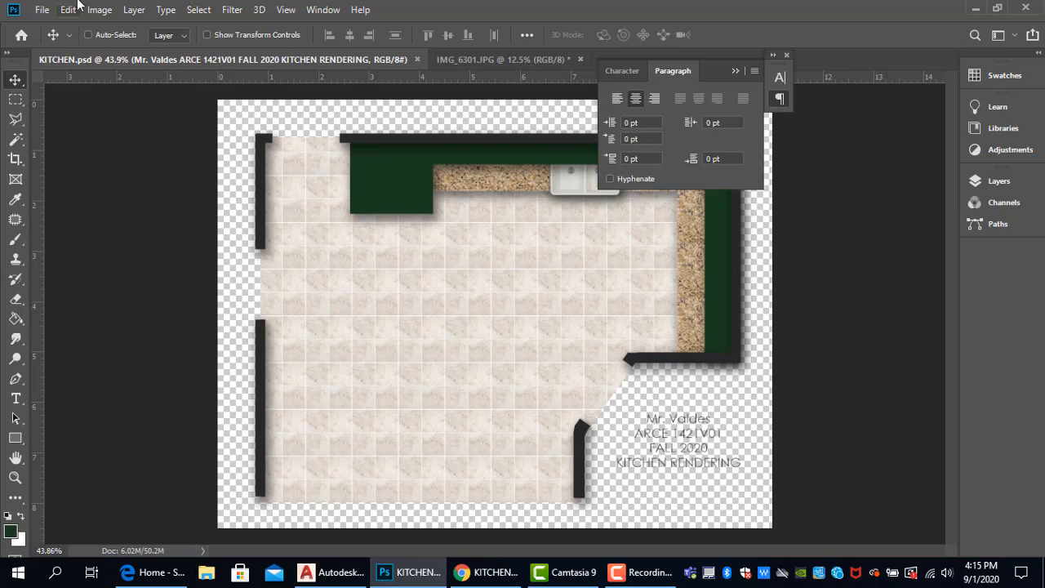
pyautogui.click(42, 9)
pyautogui.click(68, 180)
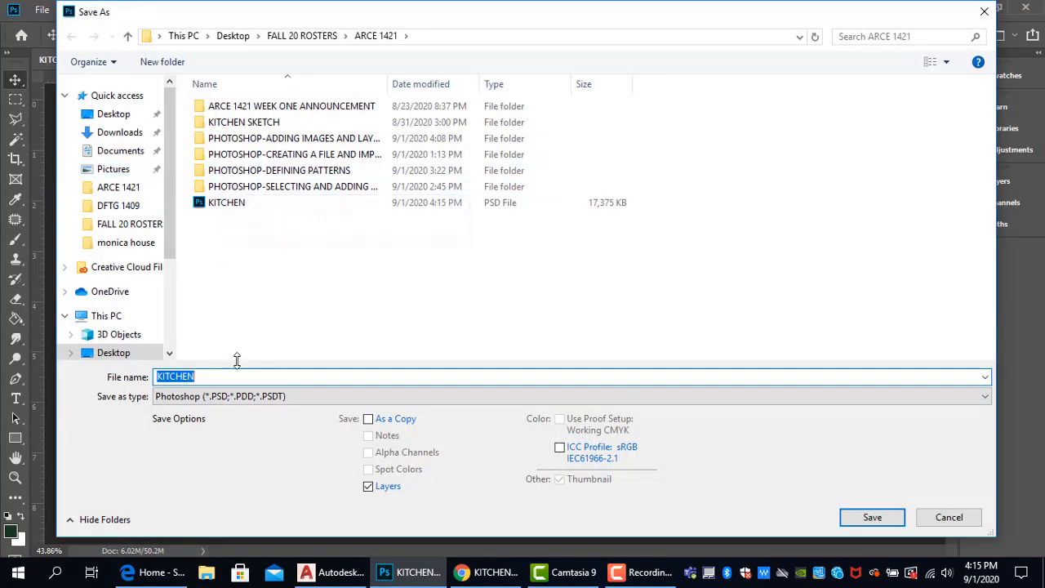
pyautogui.click(212, 398)
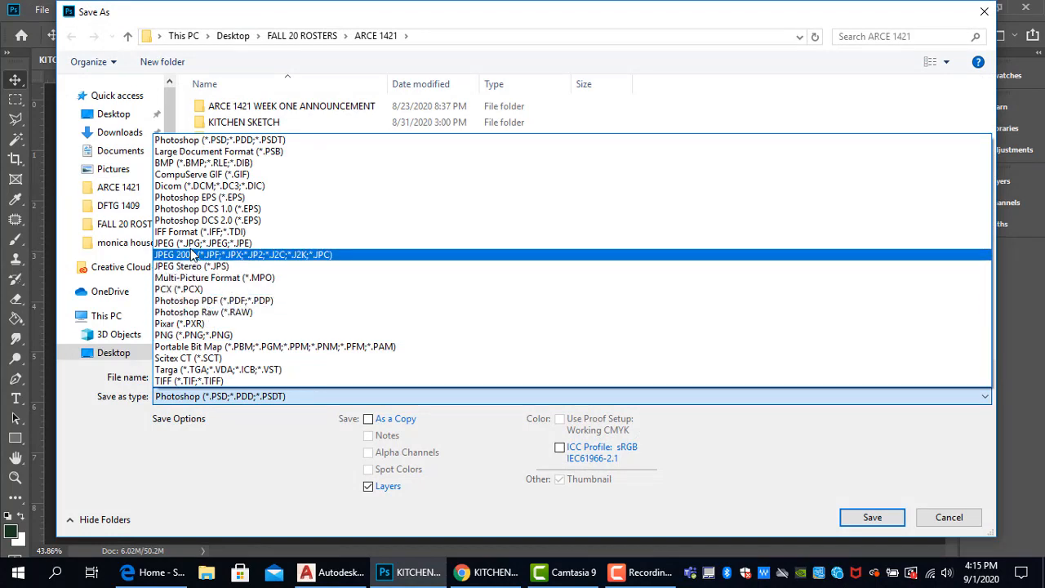
pyautogui.click(200, 243)
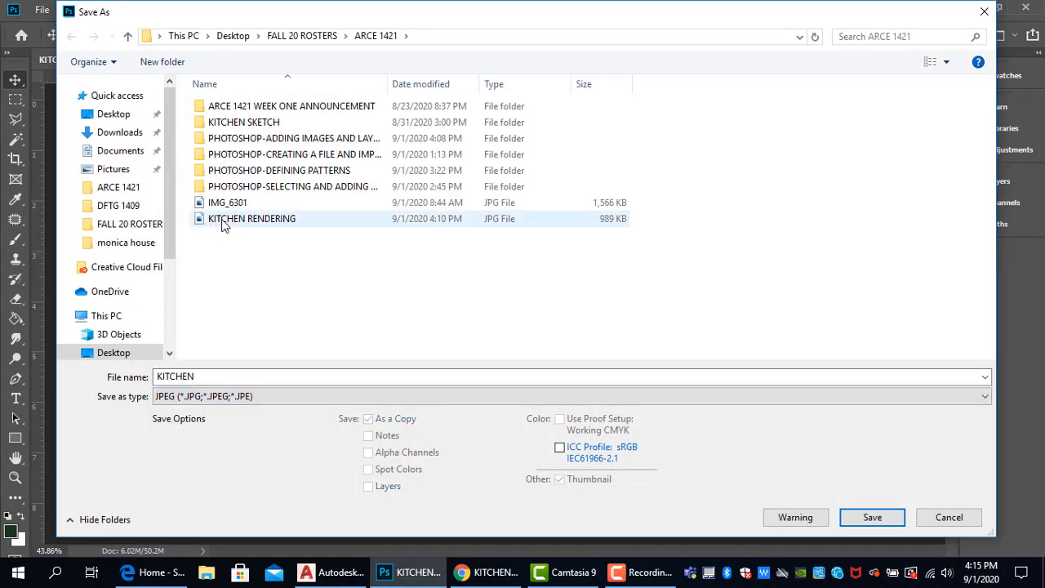
pyautogui.click(224, 225)
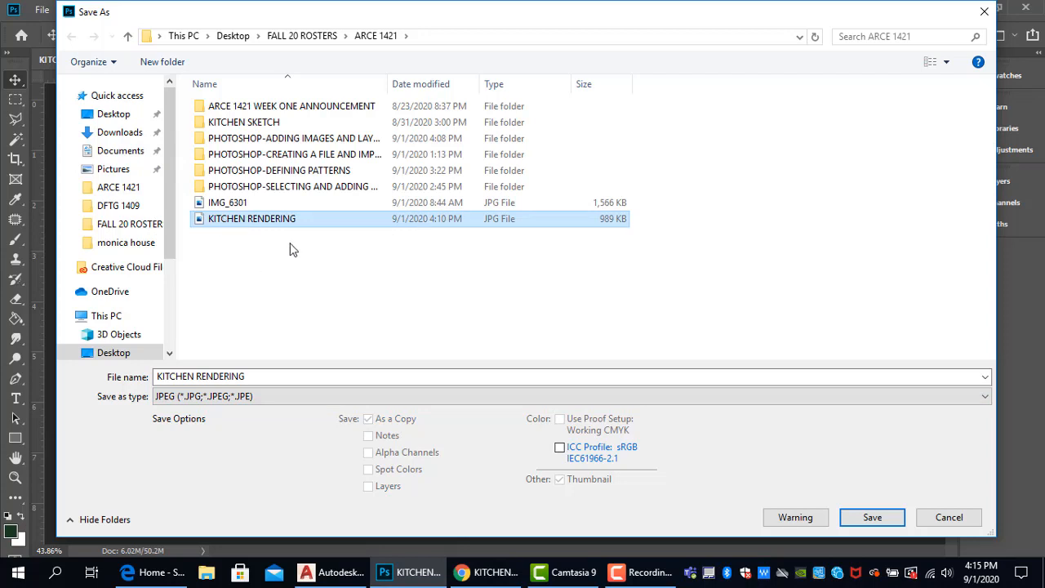
pyautogui.click(859, 517)
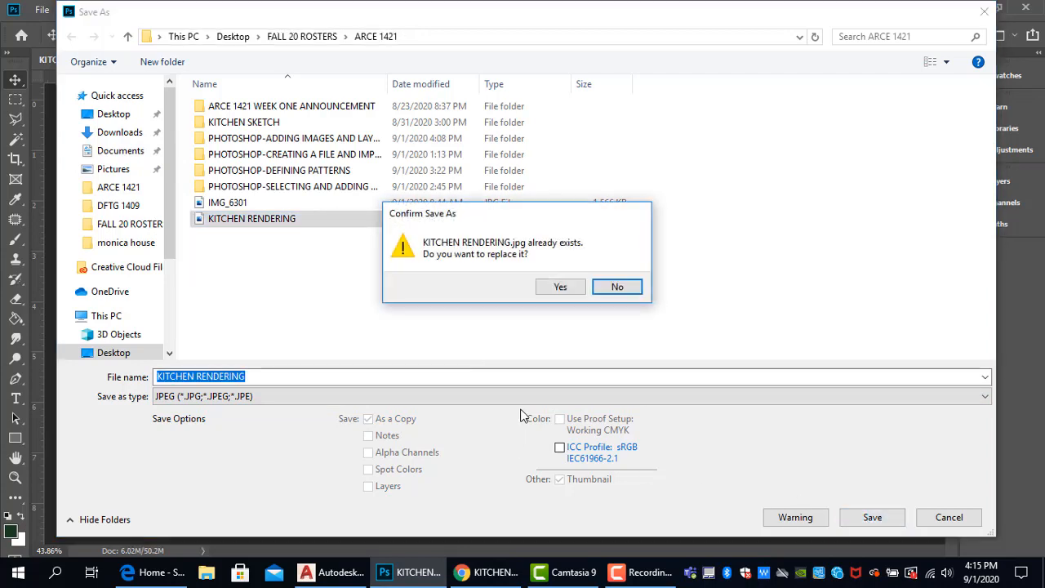
pyautogui.click(559, 286)
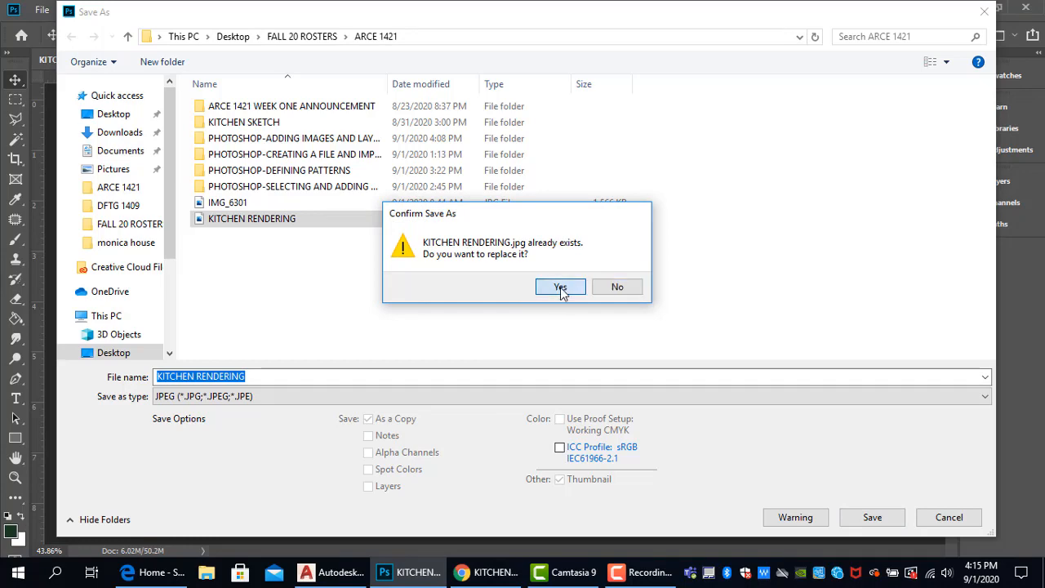
pyautogui.click(630, 161)
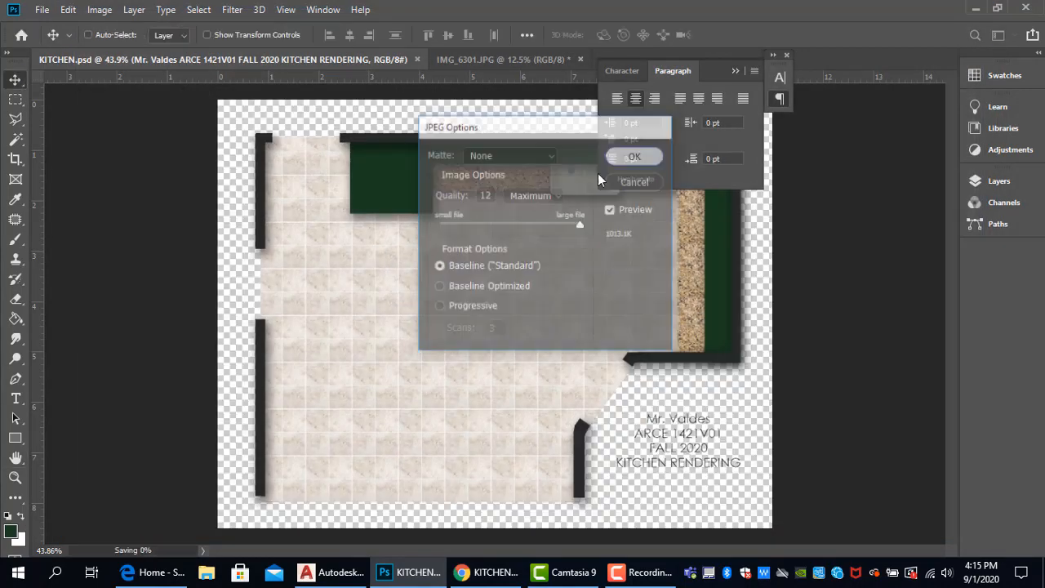
# - Close the KITCHEN.psd document
pyautogui.click(42, 9)
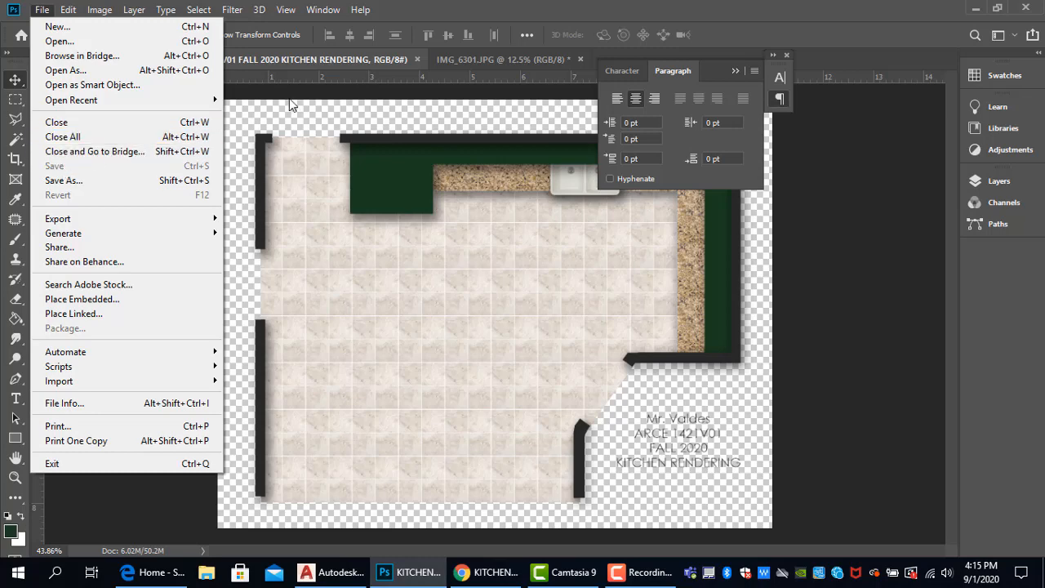
pyautogui.click(343, 62)
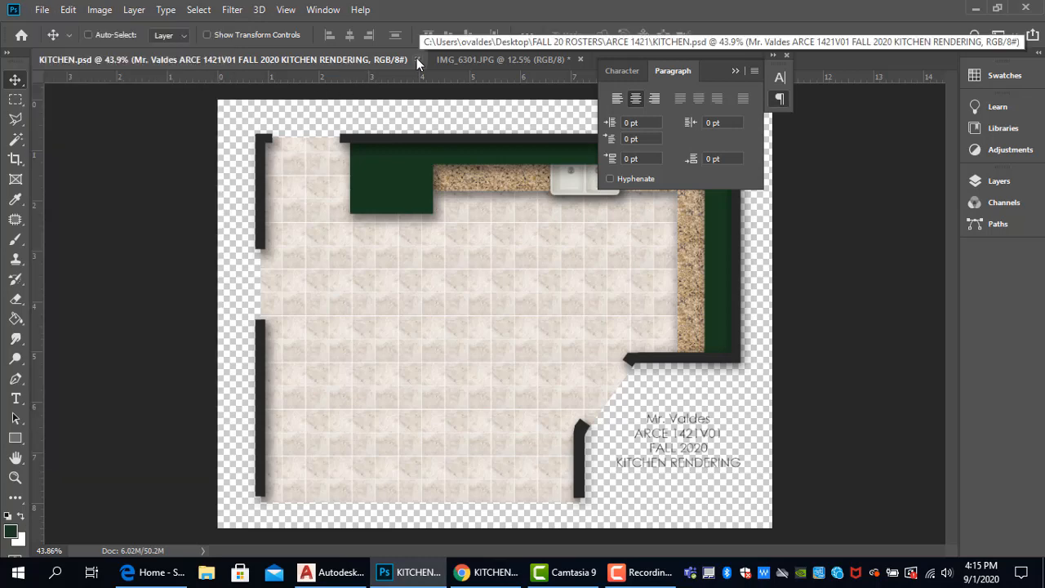
pyautogui.click(417, 59)
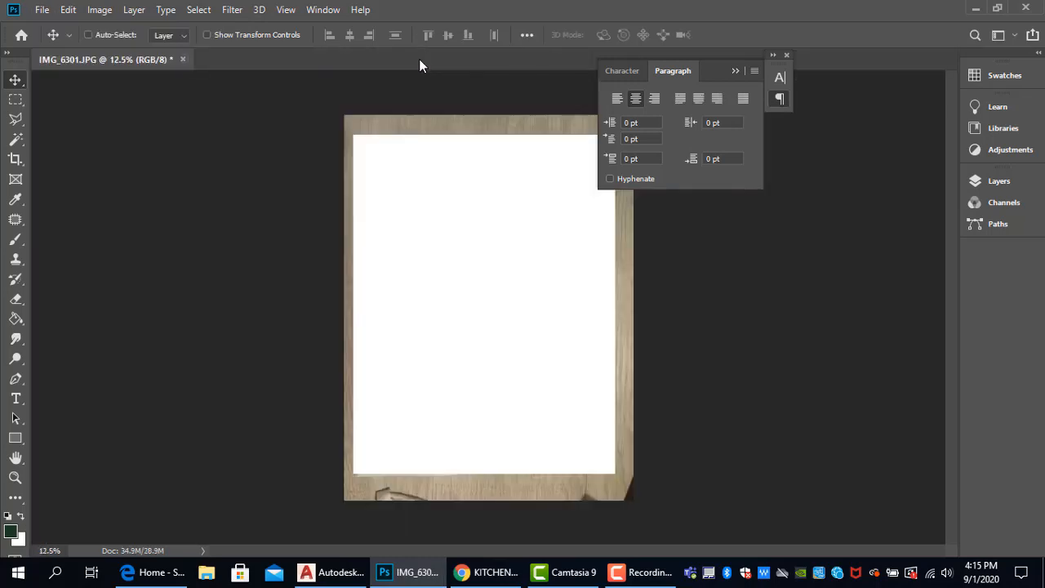
# - Open KITCHEN RENDERING.jpg from the ARCE 1421 folder to check the exported plan and label
pyautogui.click(42, 10)
pyautogui.click(76, 41)
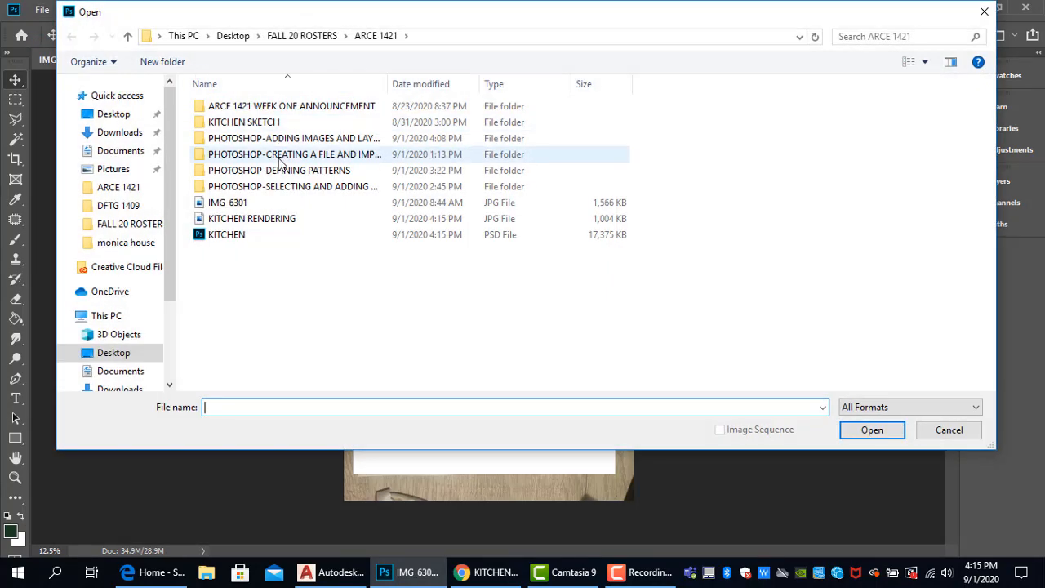
pyautogui.click(198, 223)
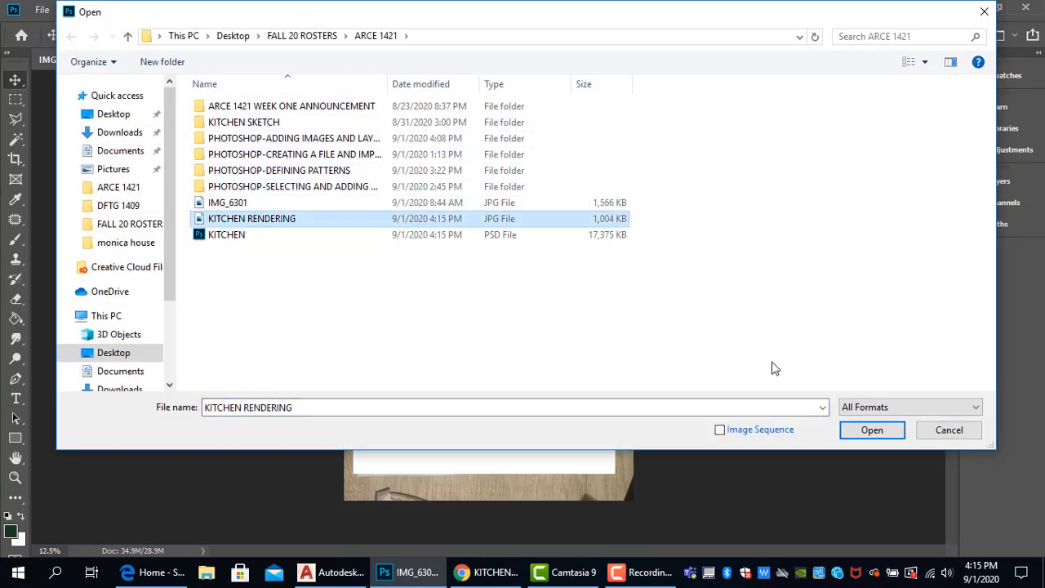
pyautogui.click(872, 429)
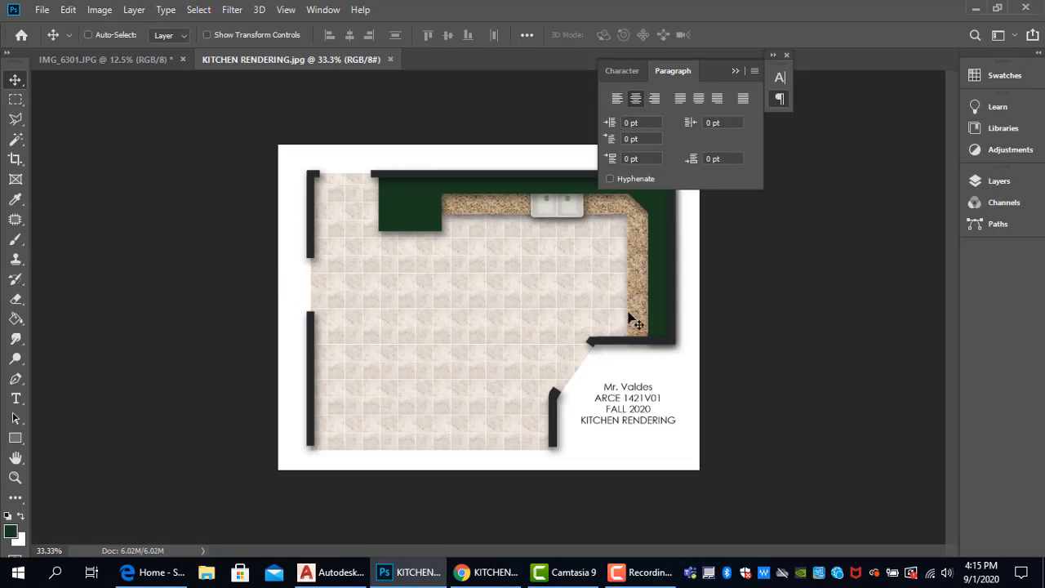
pyautogui.scroll(3, 558, 349)
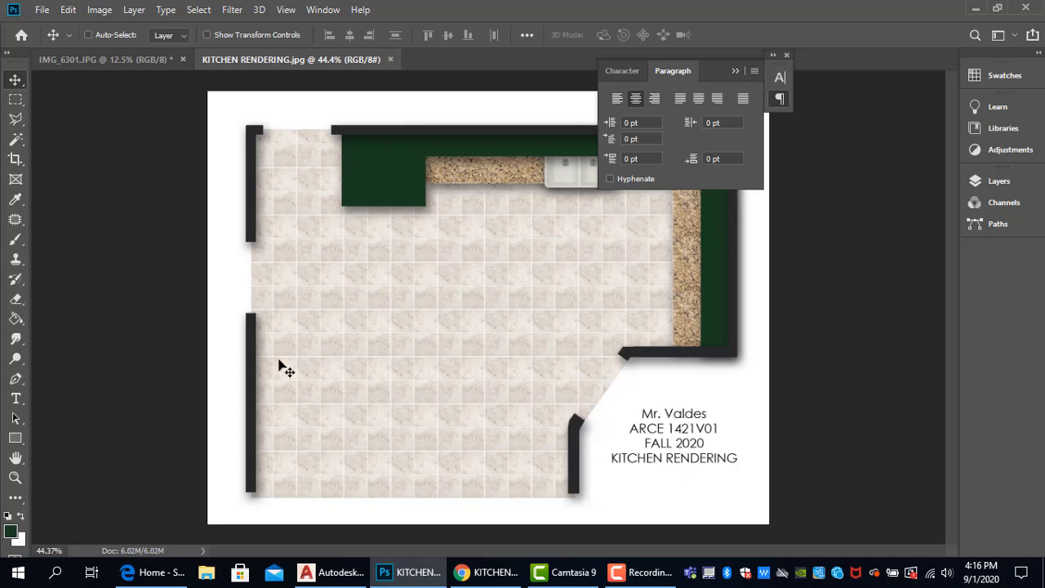
pyautogui.scroll(-3, 403, 322)
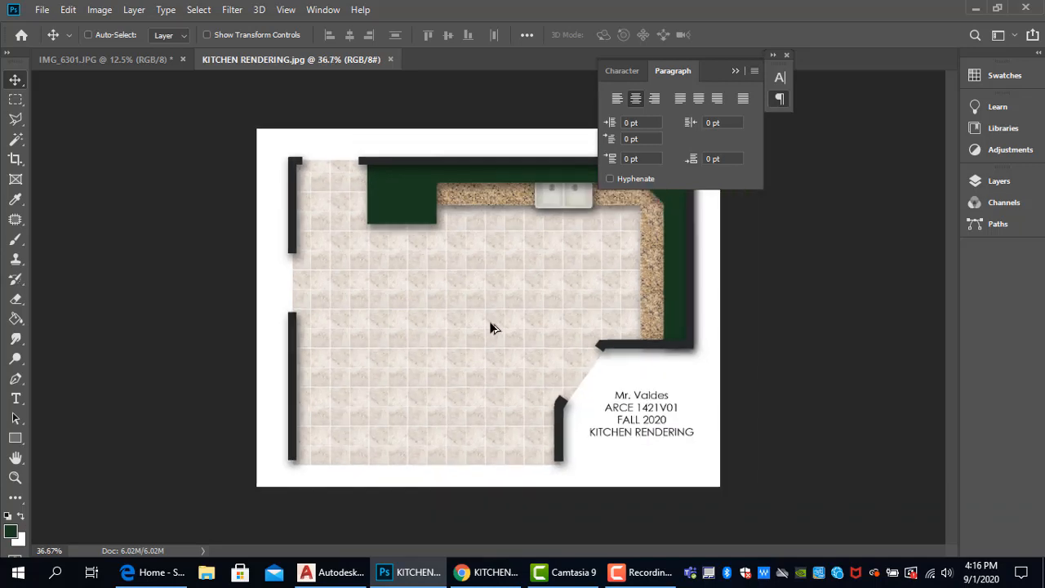